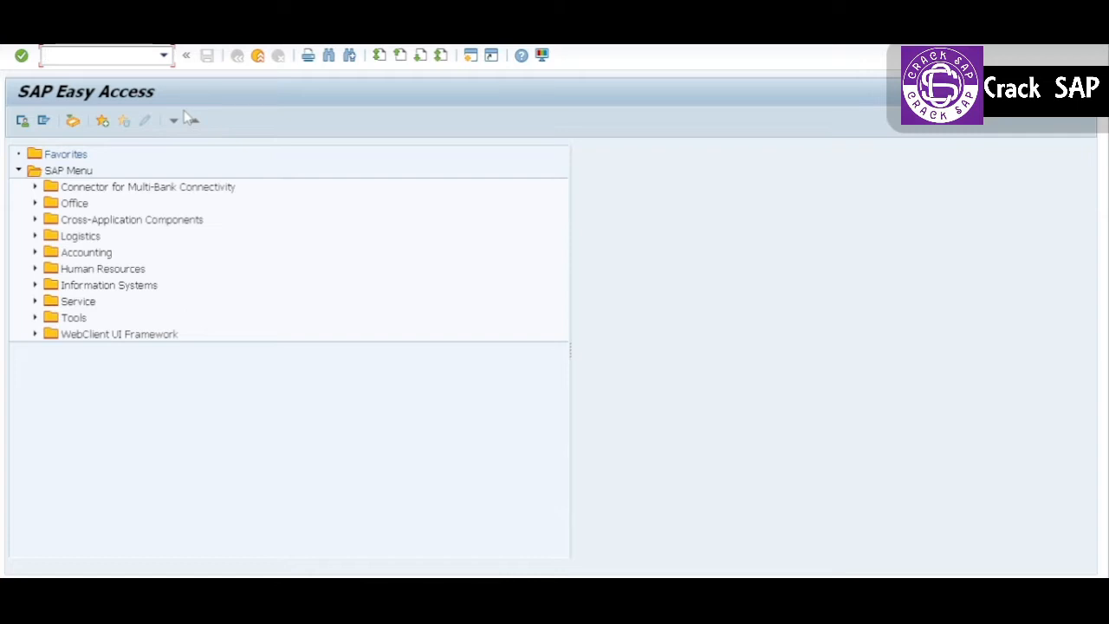
# - Open transaction FBS1 and set the document date to 10312022 and the document type to SA
pyautogui.write('fbs1')
pyautogui.press('Return')
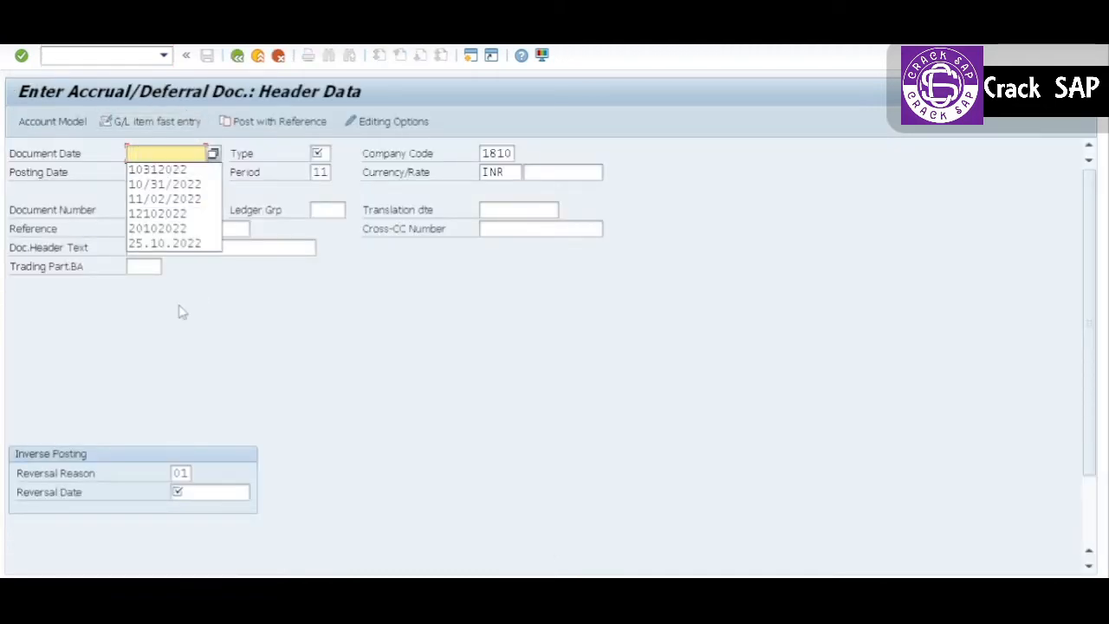
pyautogui.press('Down')
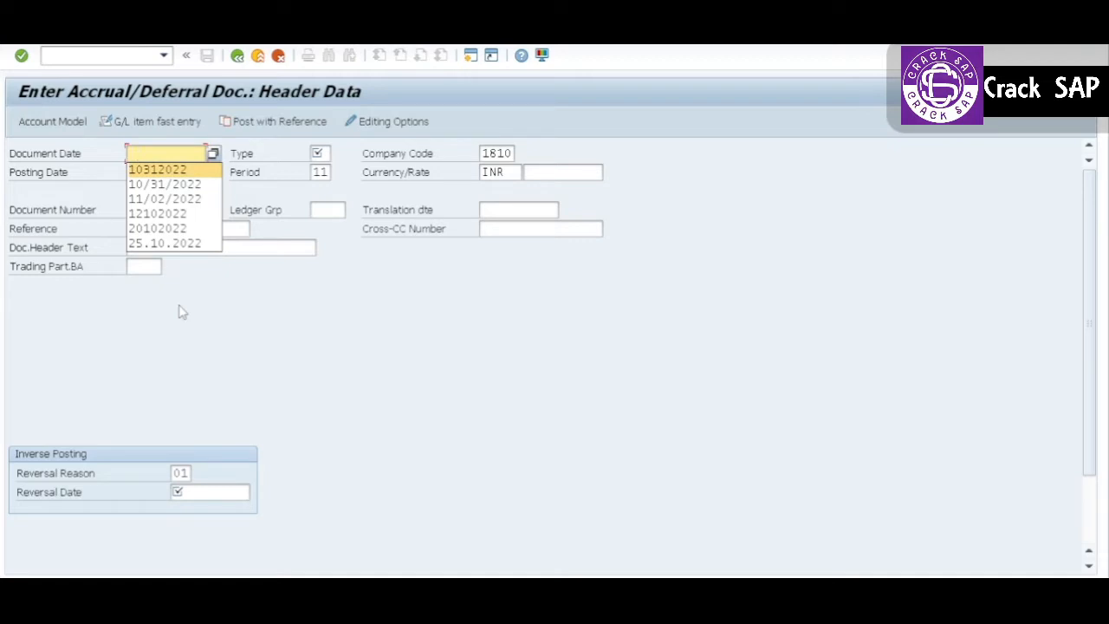
pyautogui.press('Return')
pyautogui.press('Down')
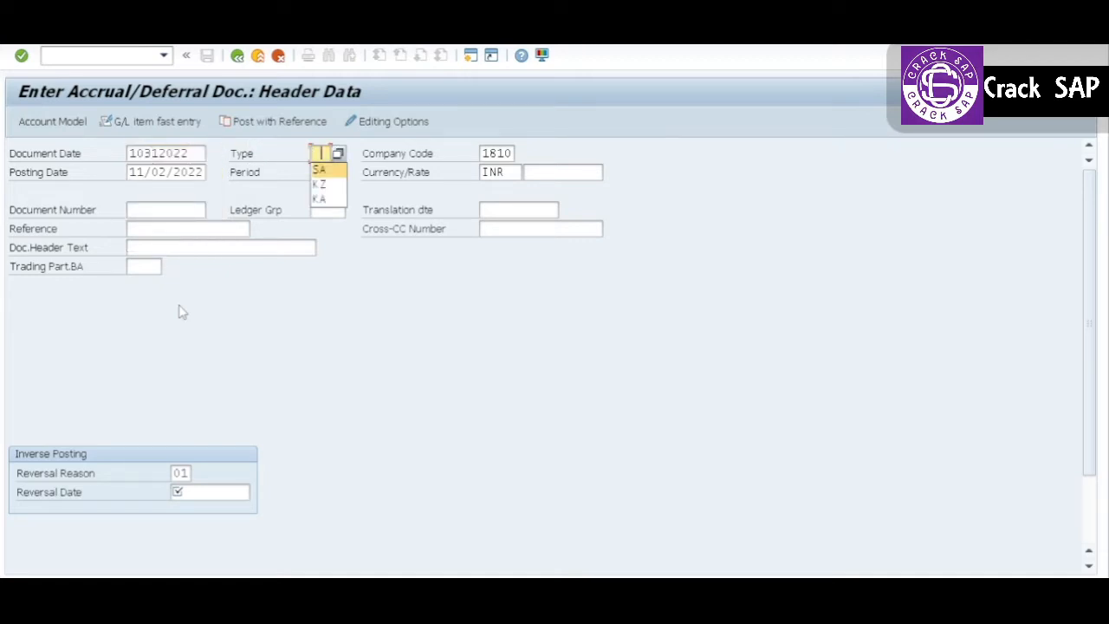
pyautogui.press('Return')
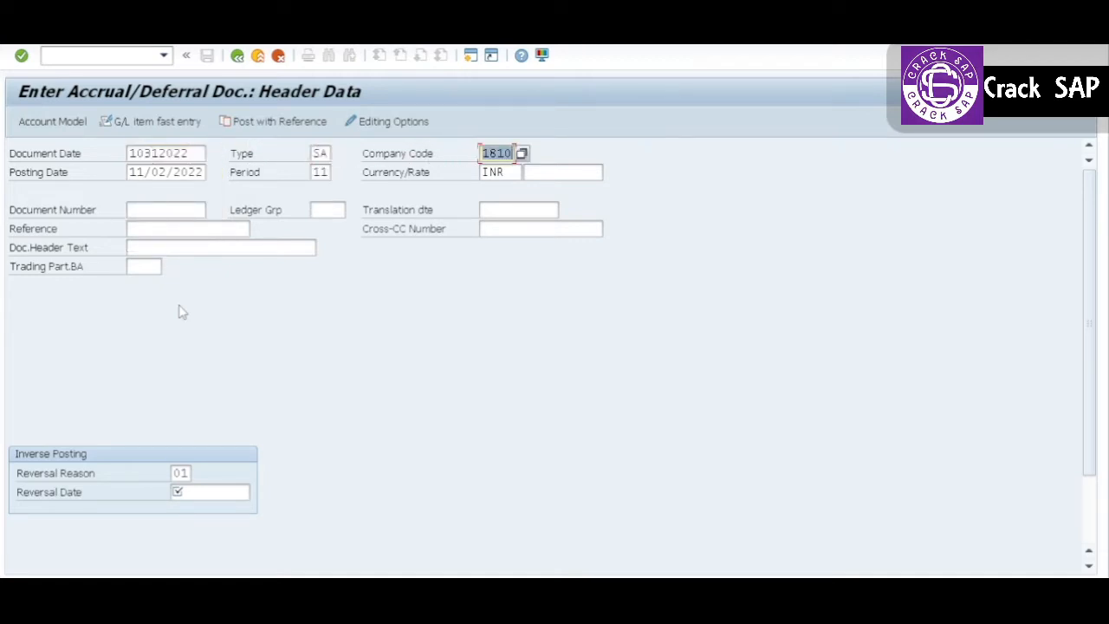
# - Set the posting date to 10312022 and the document header text to "Accrual for Oct 2022"
pyautogui.press('Tab')
pyautogui.press('Down')
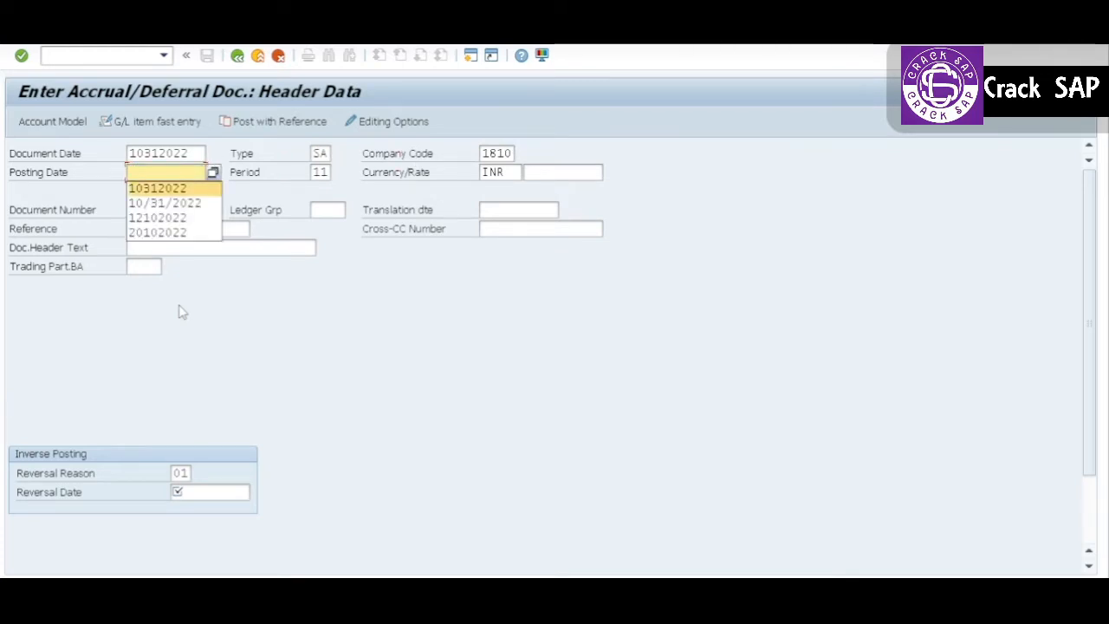
pyautogui.press('Return')
pyautogui.press('Tab')
pyautogui.press('Tab')
pyautogui.press('Tab')
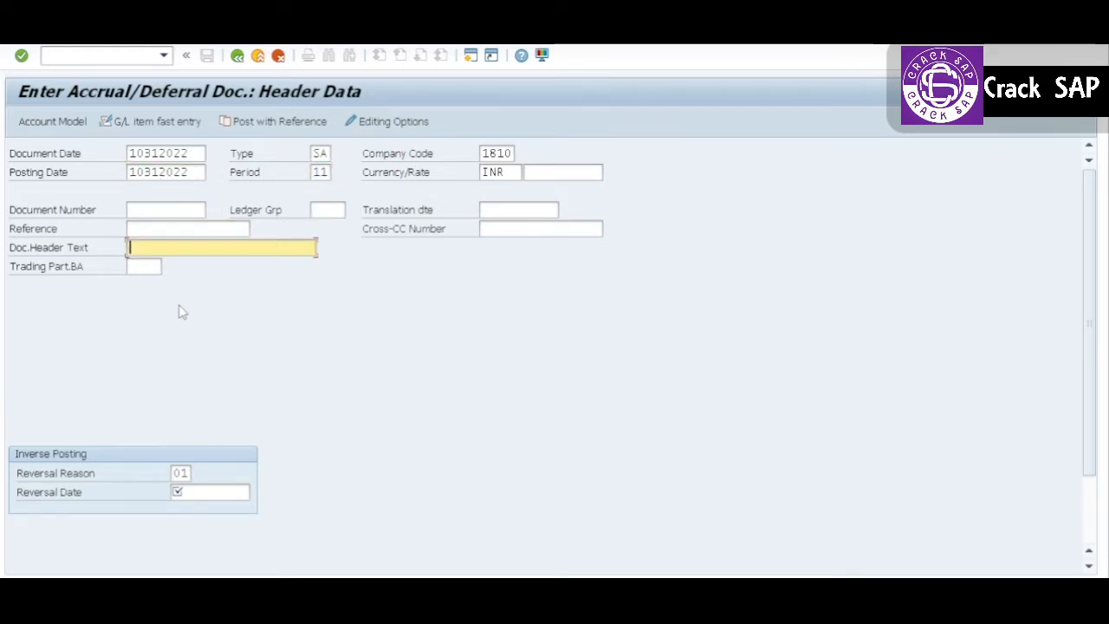
pyautogui.press('Down')
pyautogui.press('Return')
pyautogui.press('Tab')
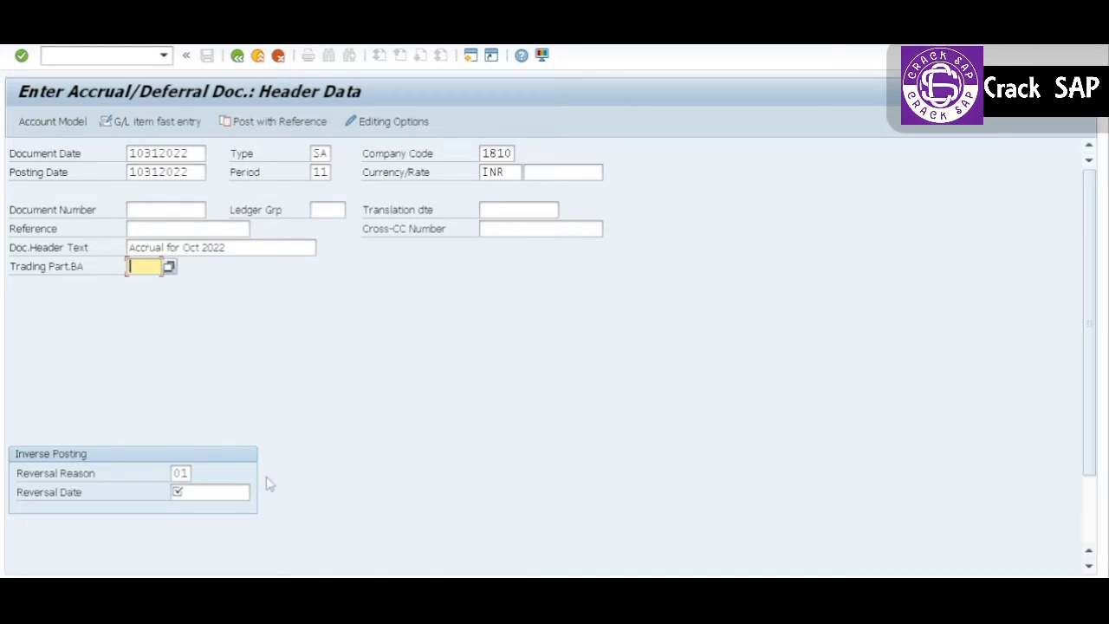
# - Set the reversal date of the inverse posting to 11/01/2022
pyautogui.click(212, 491)
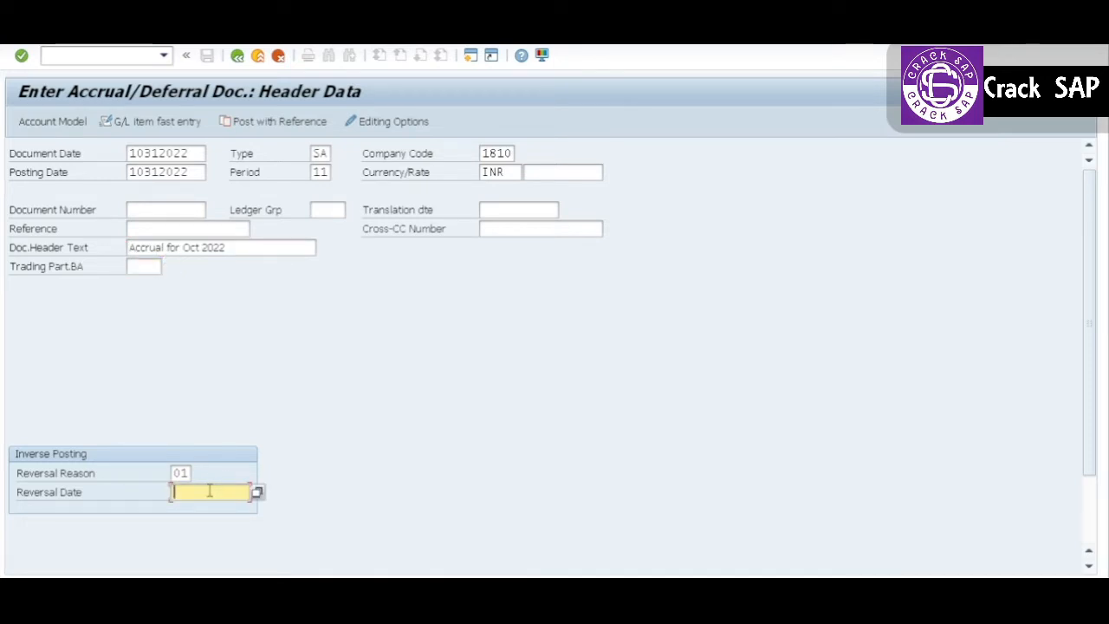
pyautogui.press('Down')
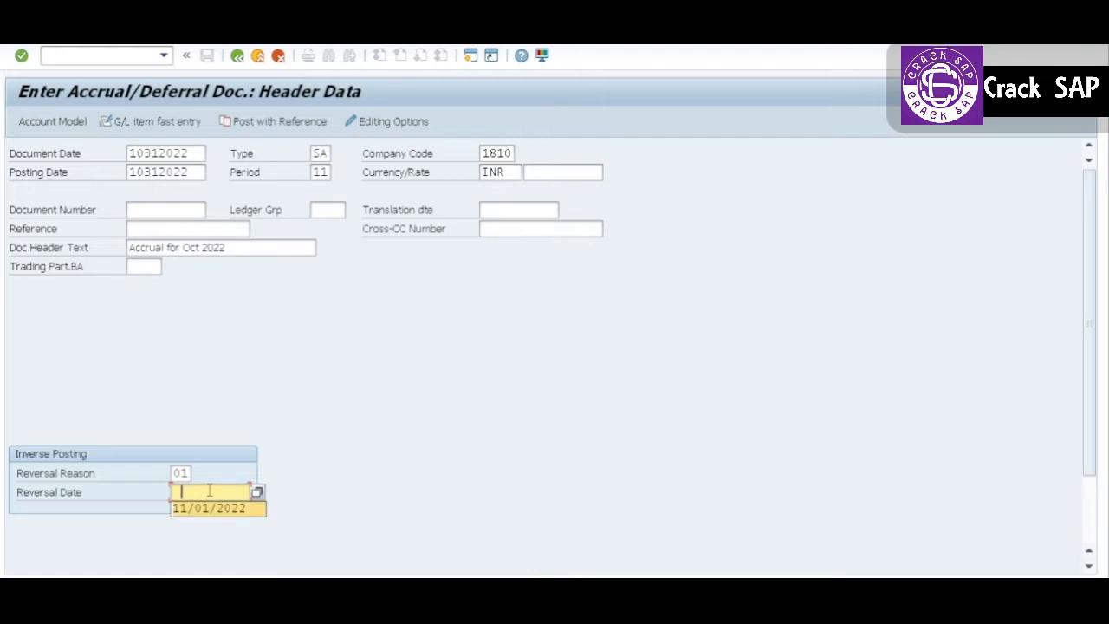
pyautogui.press('Return')
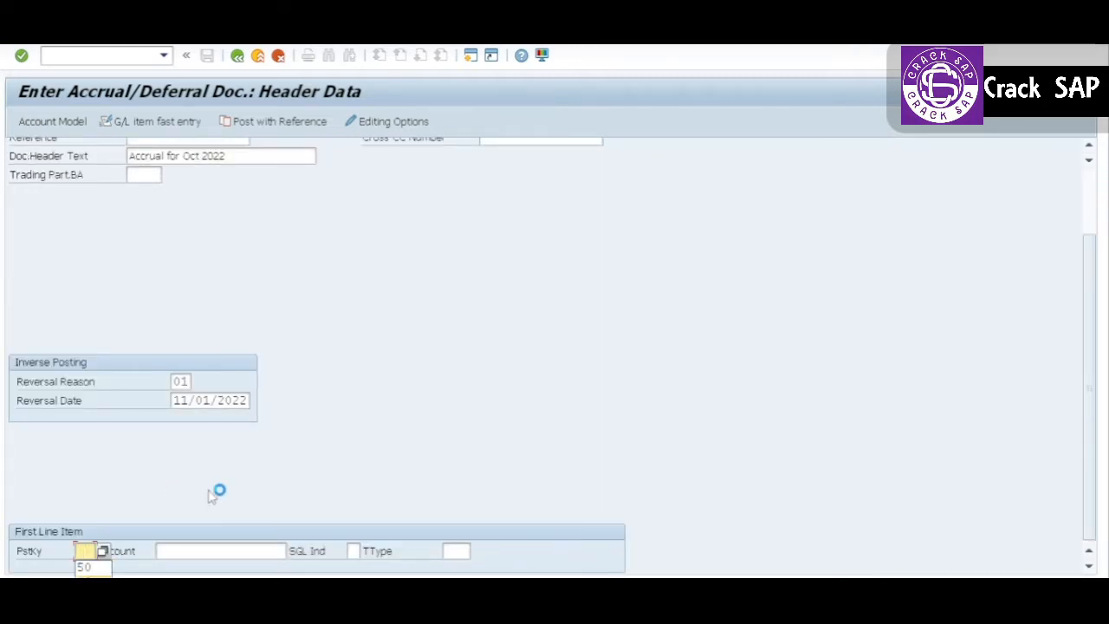
# - Start the first line item with posting key 40 and G/L account 65301000, accepting the header dates
pyautogui.write('40')
pyautogui.press('Tab')
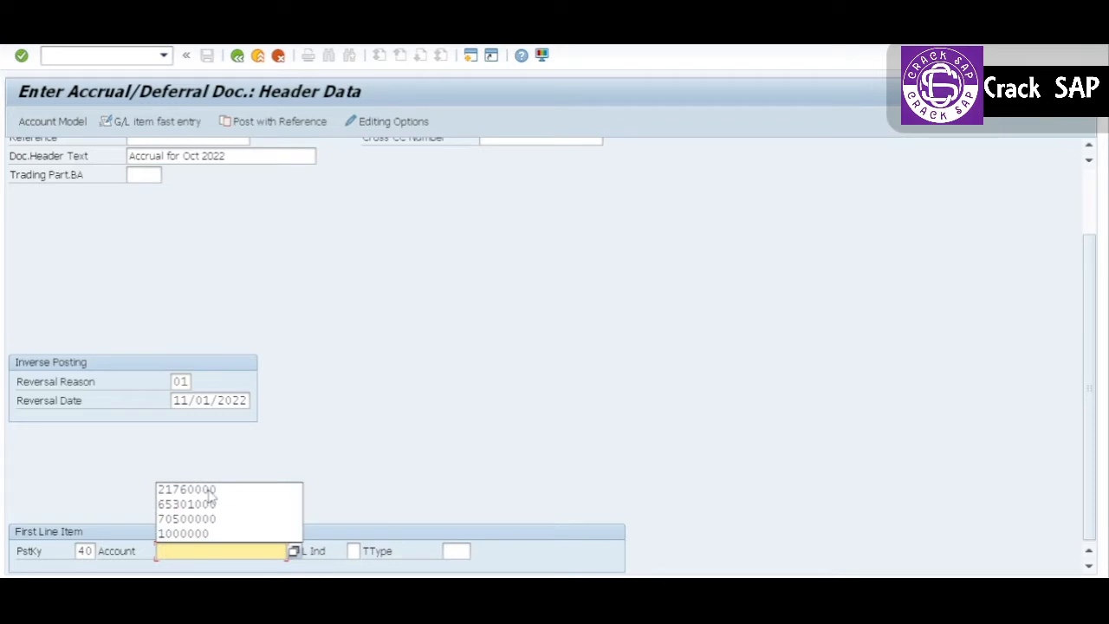
pyautogui.press('Down')
pyautogui.press('Down')
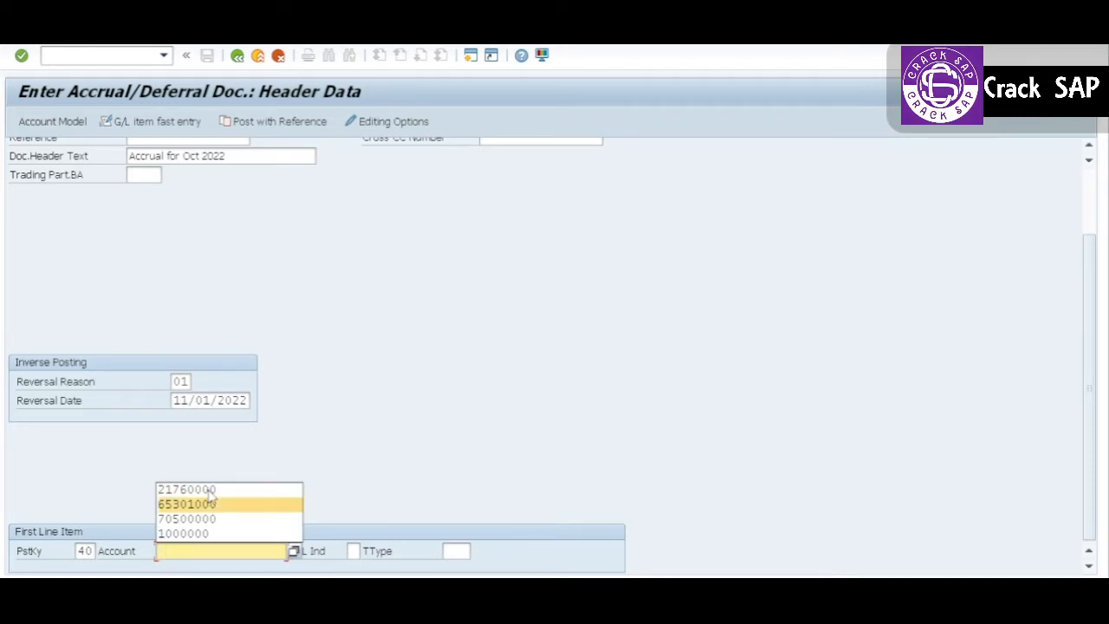
pyautogui.press('Return')
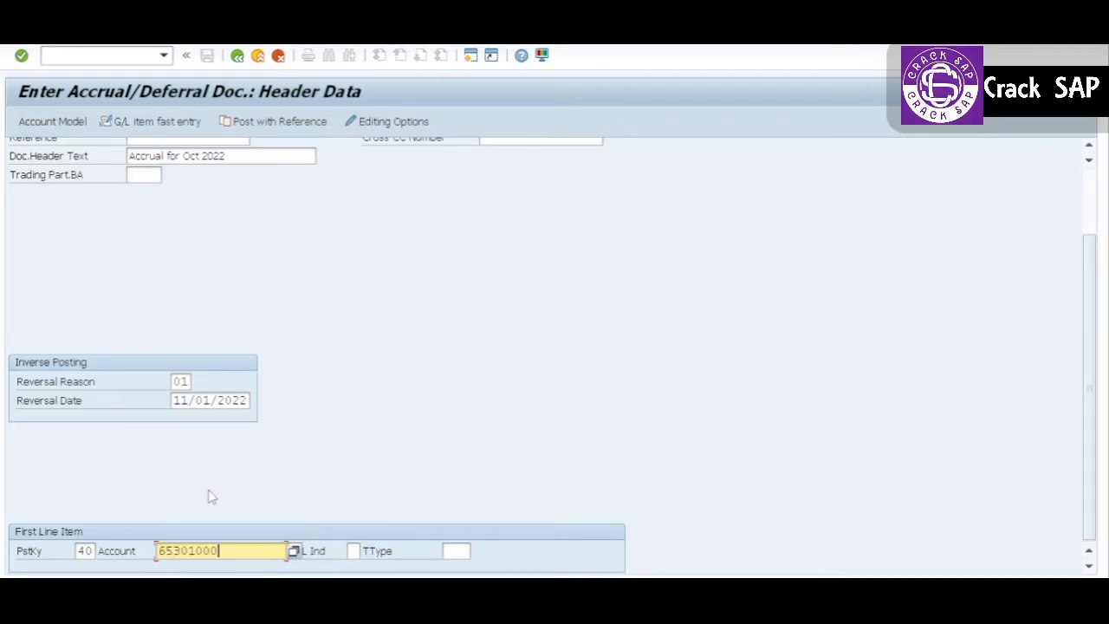
pyautogui.press('Return')
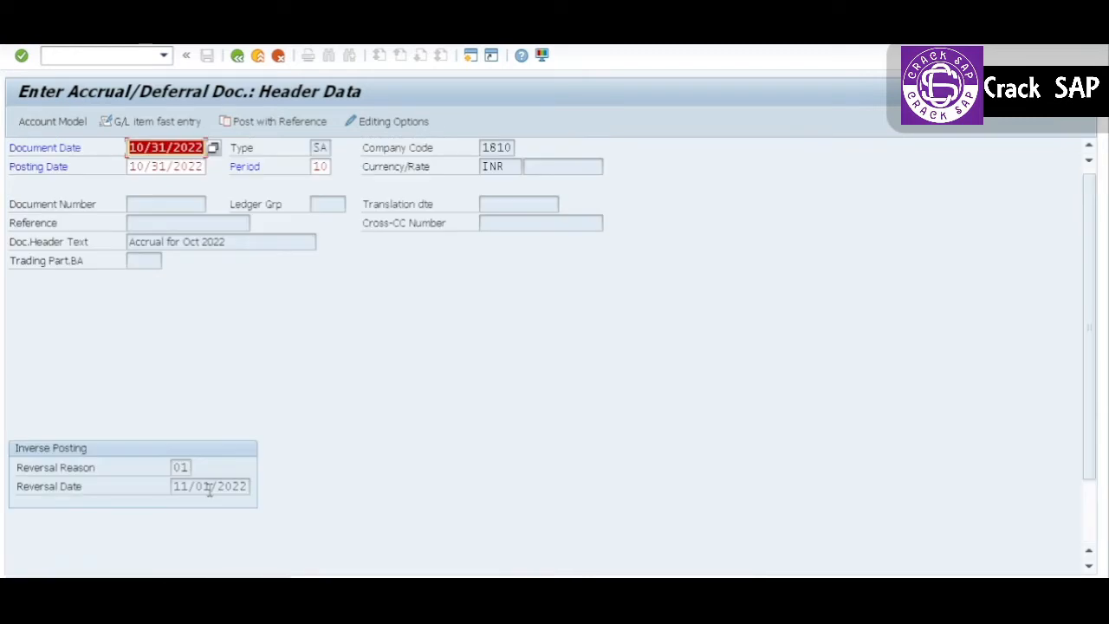
pyautogui.press('Return')
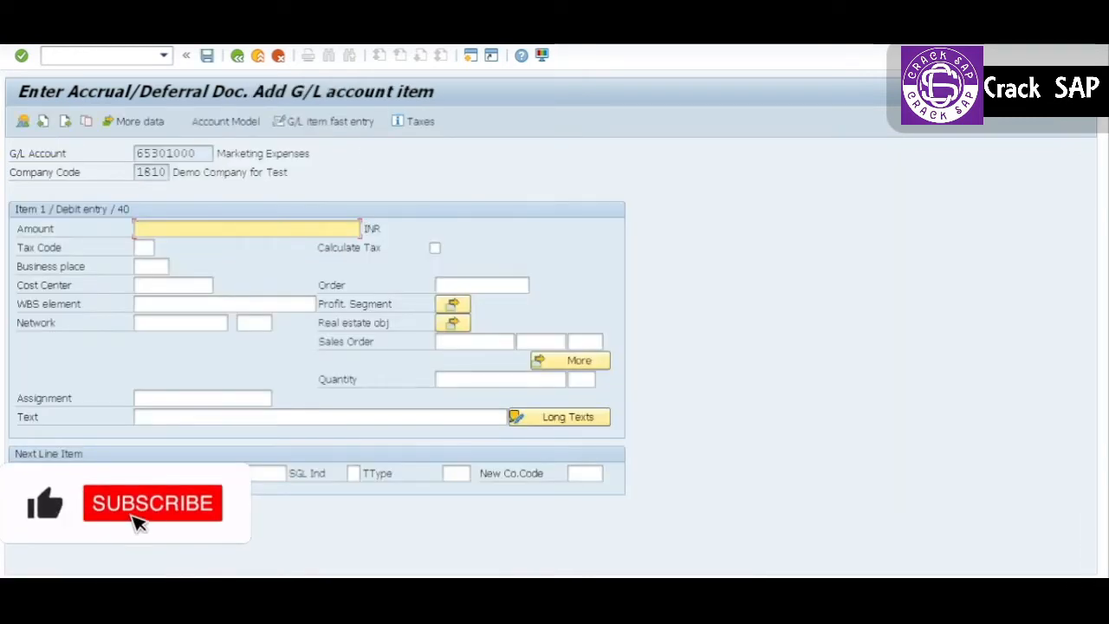
# - Enter an amount of 15000 INR and tax code g0 for the Marketing Expenses debit item
pyautogui.press('BackSpace')
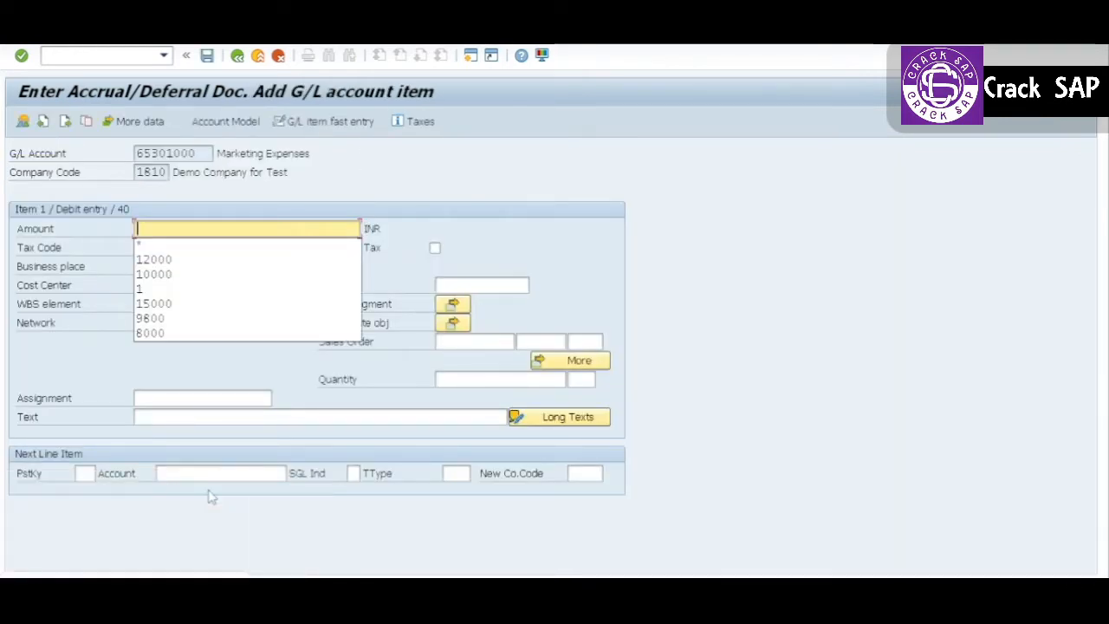
pyautogui.write('15000')
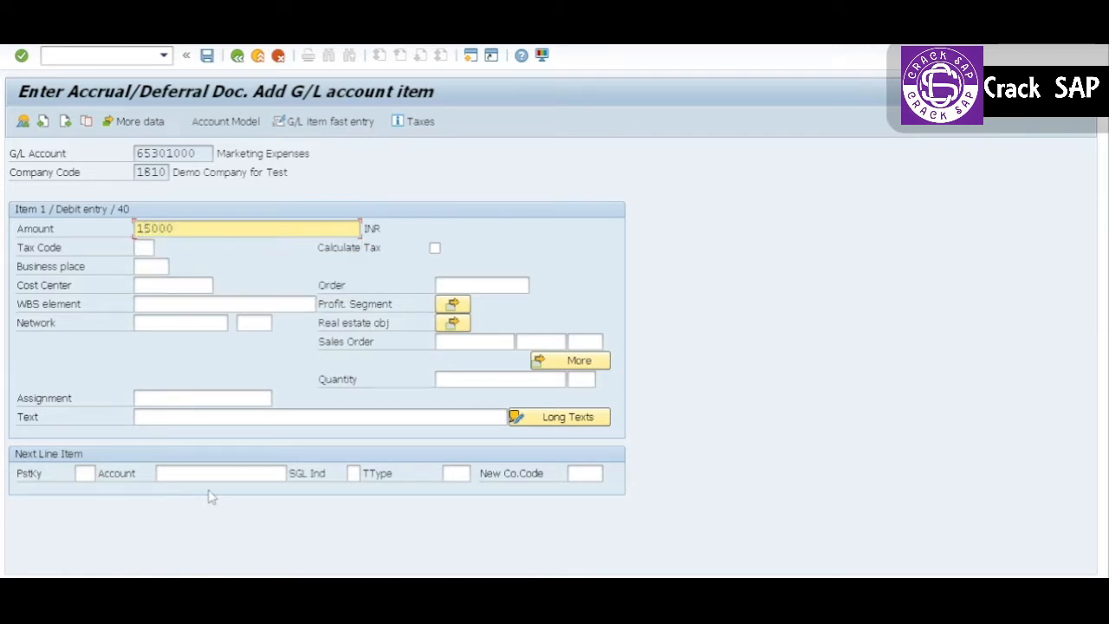
pyautogui.click(143, 247)
pyautogui.press('Down')
pyautogui.press('Return')
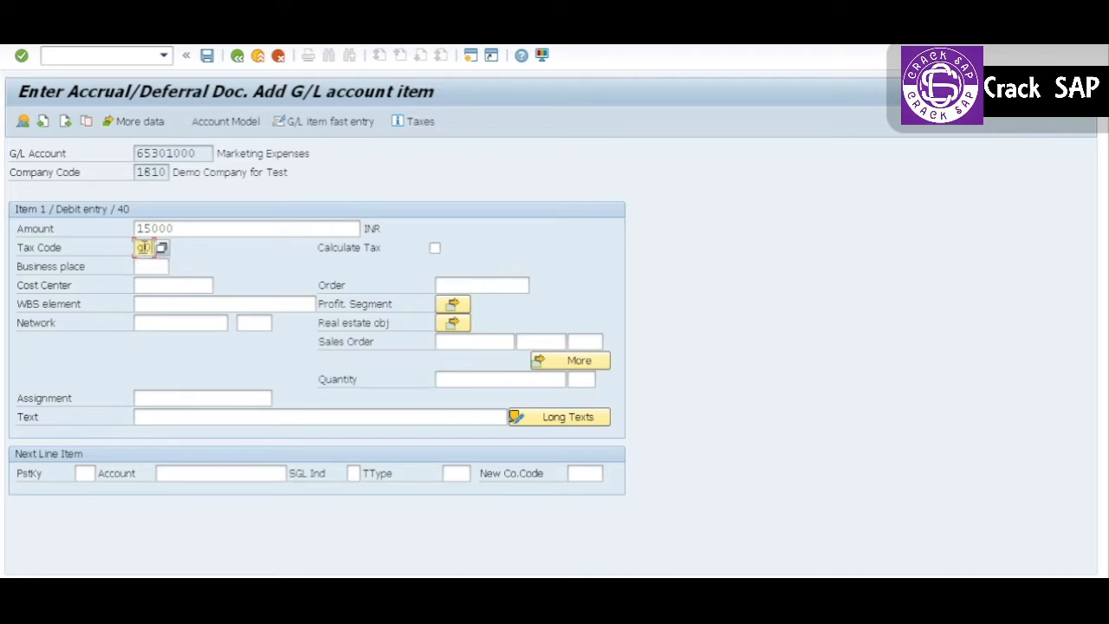
# - Assign cost center 1001026 to the debit item and give it the text "Accrual for the Month of Oct 2022"
pyautogui.click(164, 284)
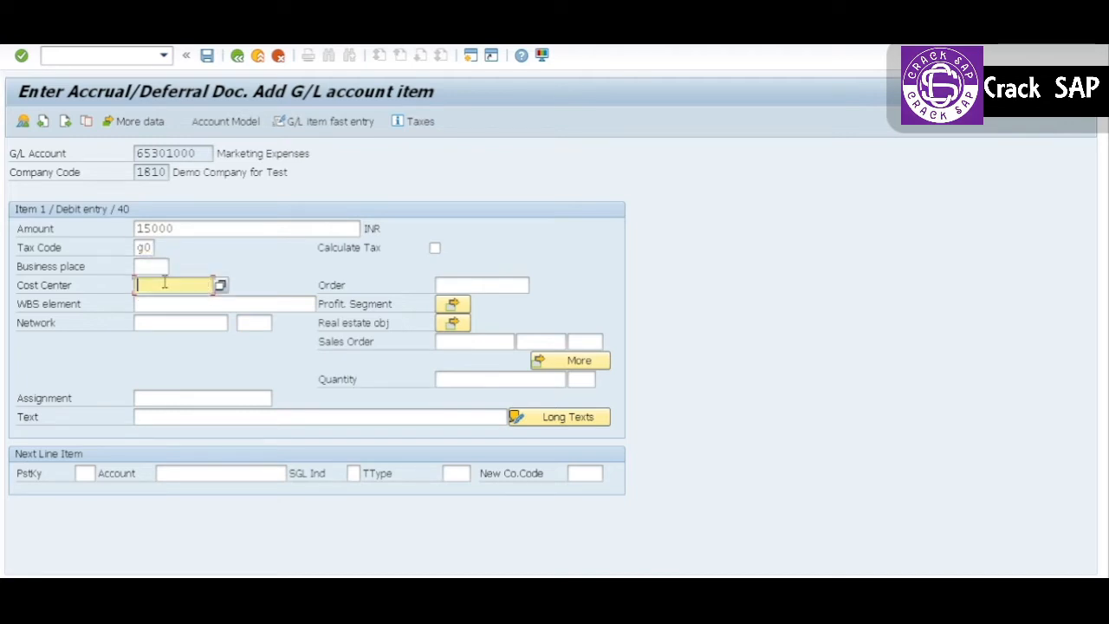
pyautogui.press('Down')
pyautogui.press('Return')
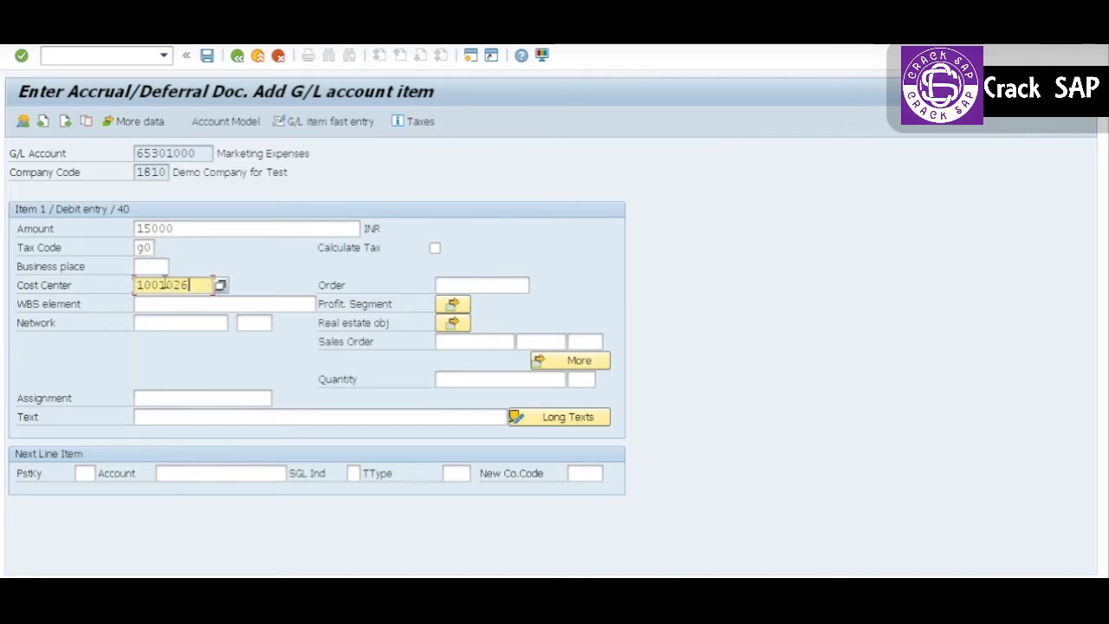
pyautogui.click(169, 414)
pyautogui.press('Down')
pyautogui.press('Return')
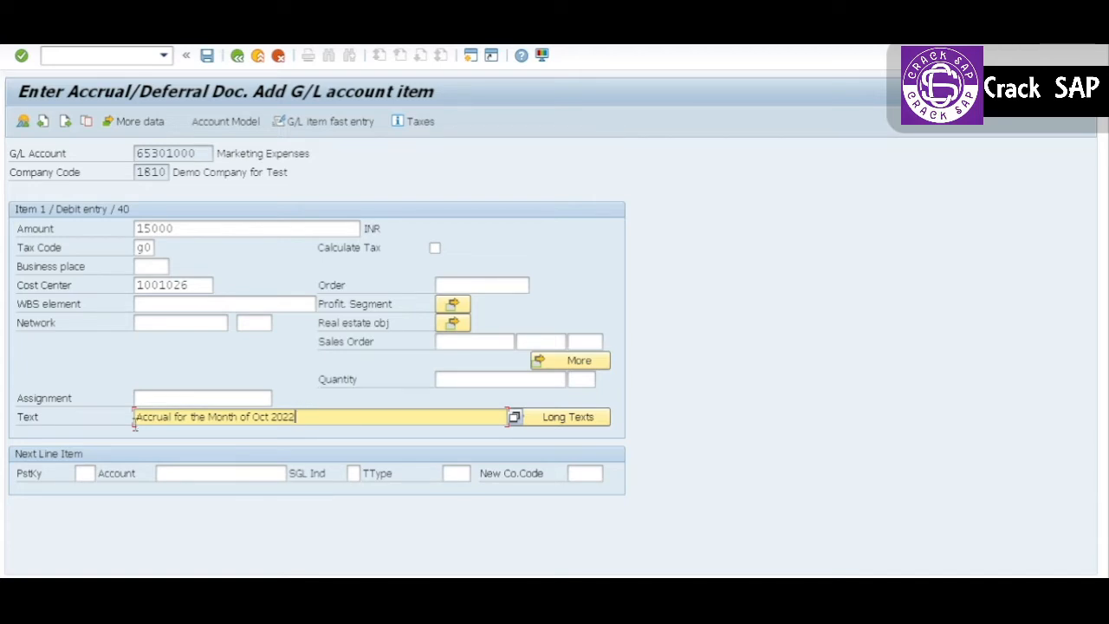
# - Add the next line item with posting key 50 and G/L account 21760000
pyautogui.click(81, 473)
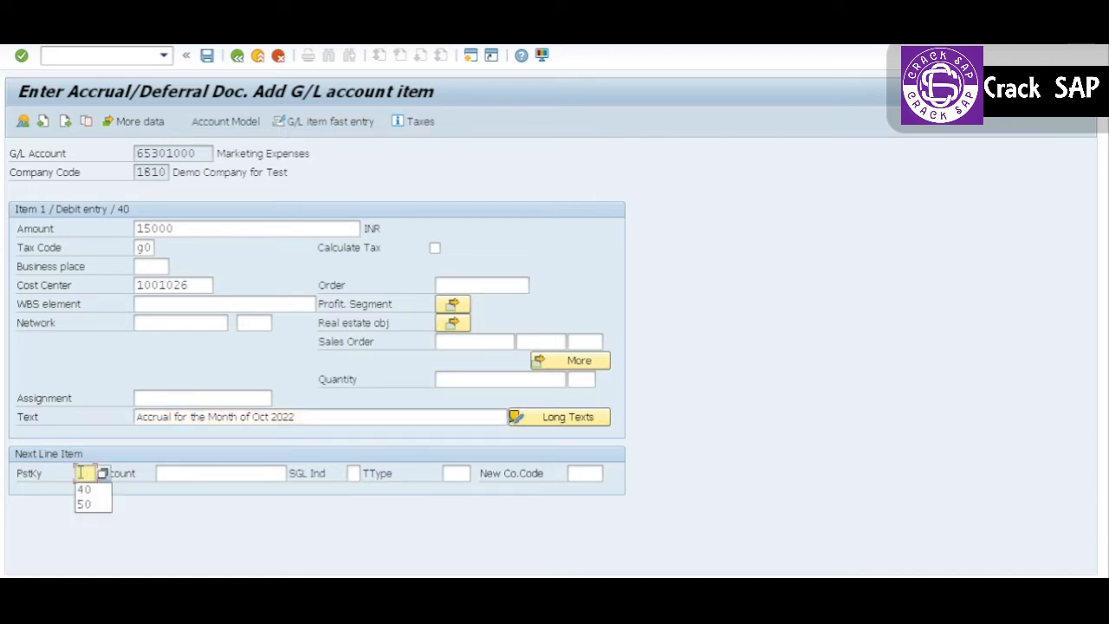
pyautogui.press('Down')
pyautogui.press('Down')
pyautogui.press('Tab')
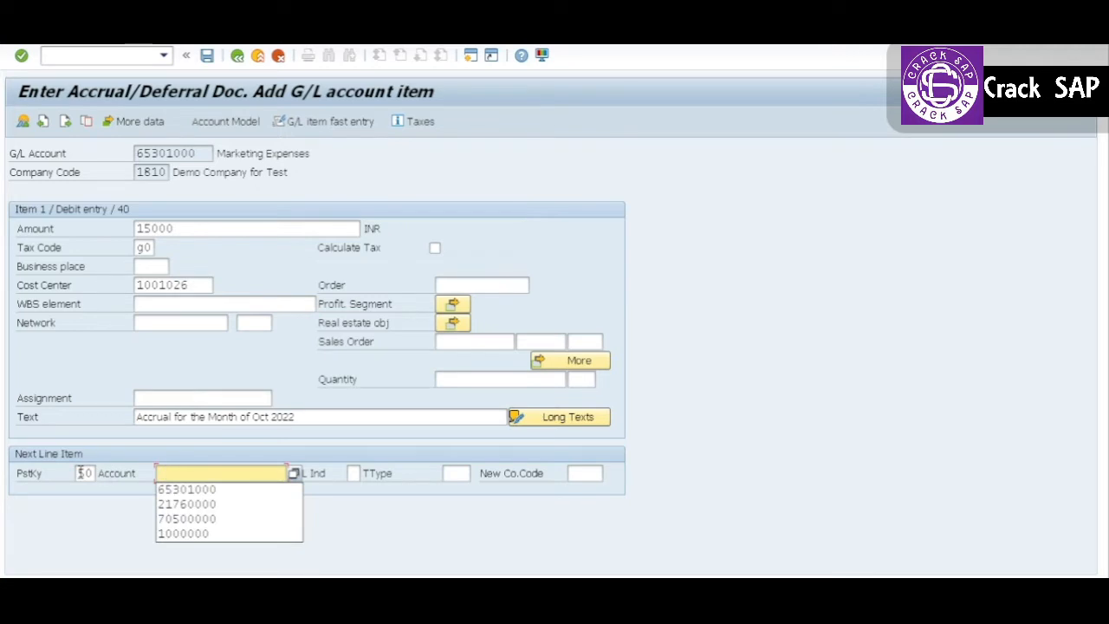
pyautogui.press('Down')
pyautogui.press('Down')
pyautogui.press('Return')
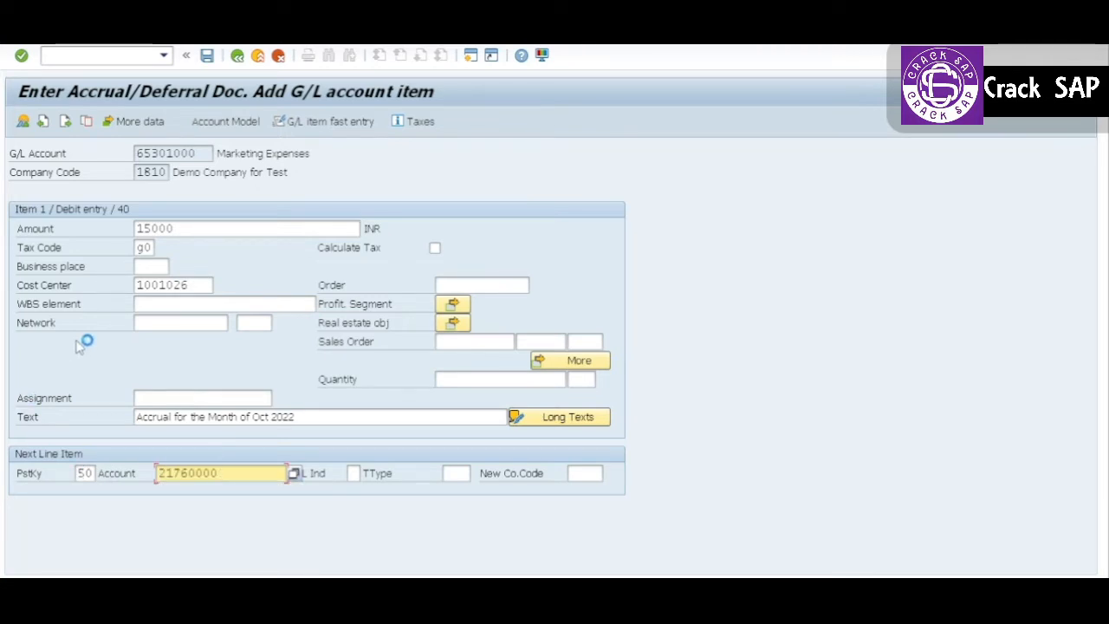
pyautogui.press('Return')
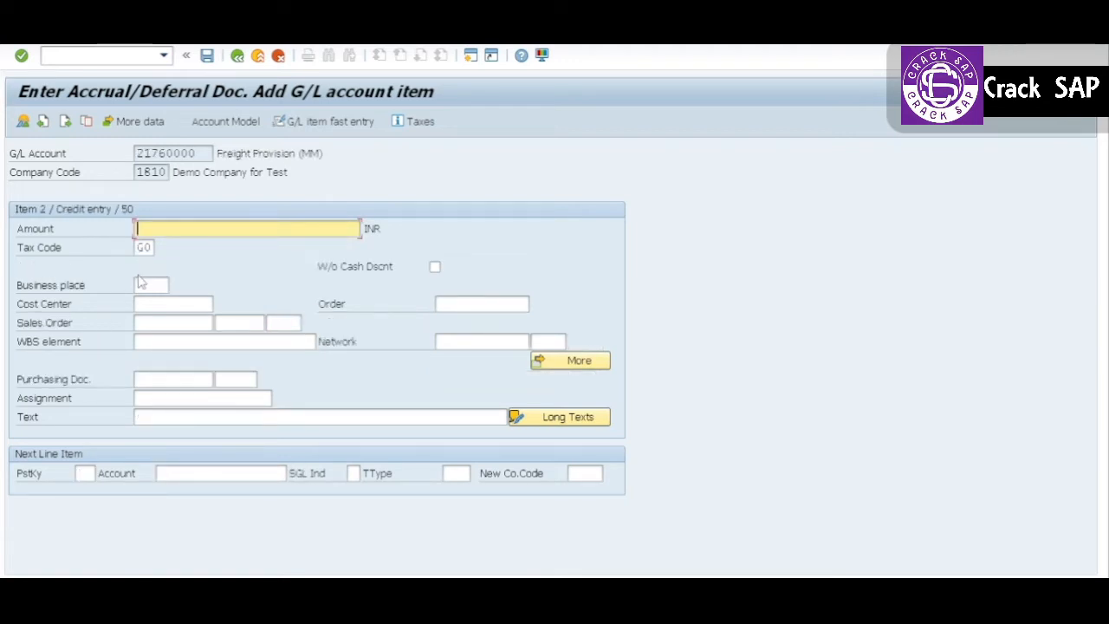
# - Enter an amount of 15000 INR and the text "Accrual for the Month of Oct 2022" for the credit item
pyautogui.write('15000')
pyautogui.press('Return')
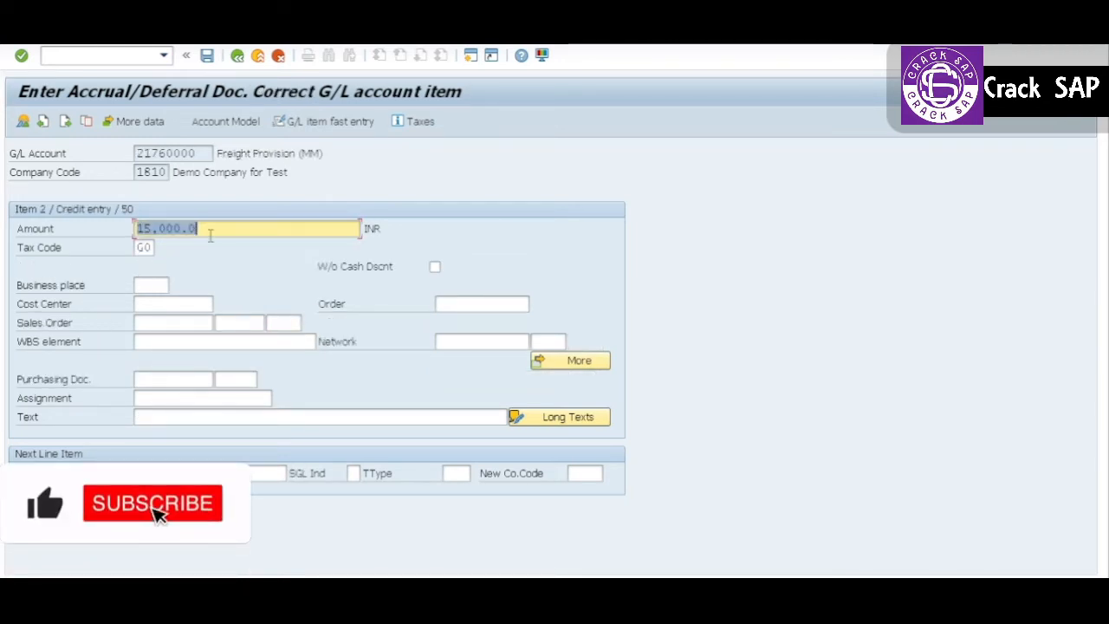
pyautogui.click(156, 417)
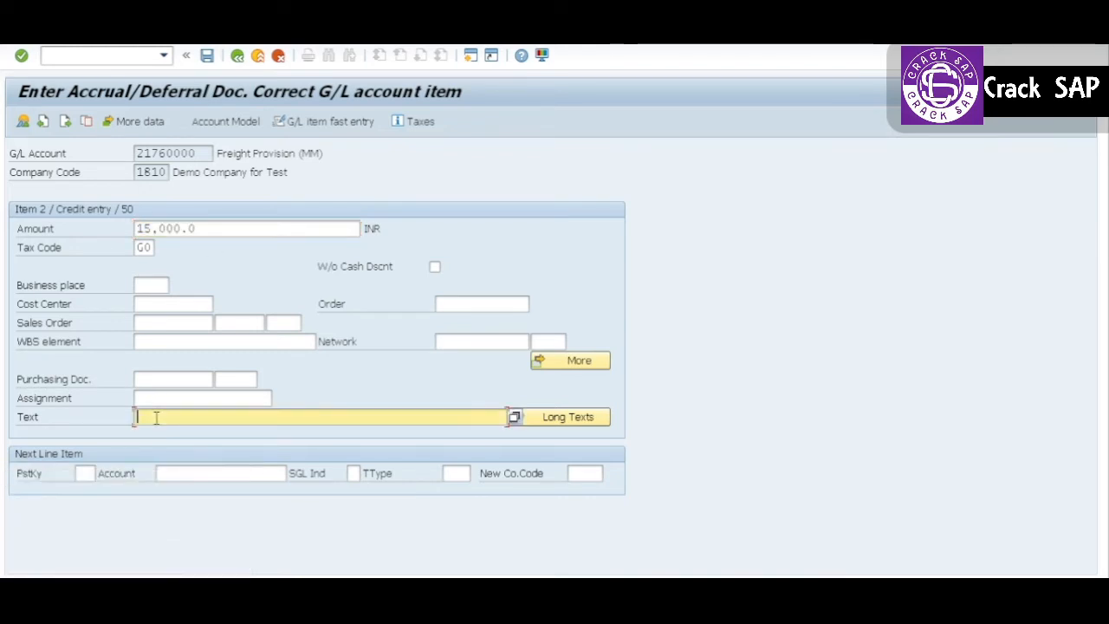
pyautogui.click(156, 417)
pyautogui.press('Down')
pyautogui.press('Return')
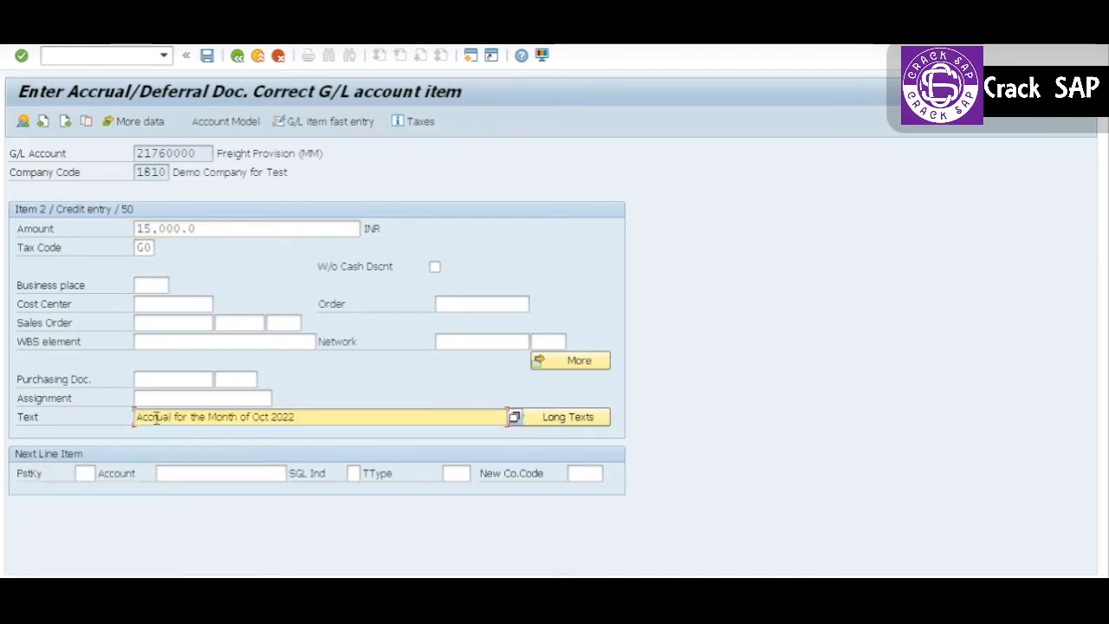
# - Simulate the accrual document, then post it after checking its Marketing Expenses line item
pyautogui.click(41, 37)
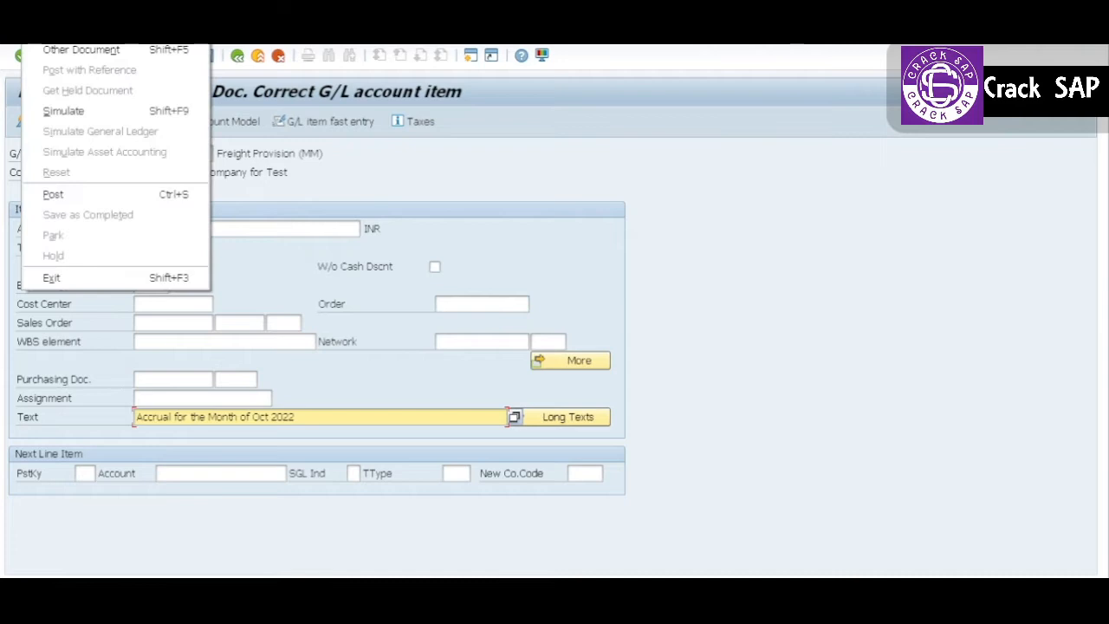
pyautogui.click(66, 112)
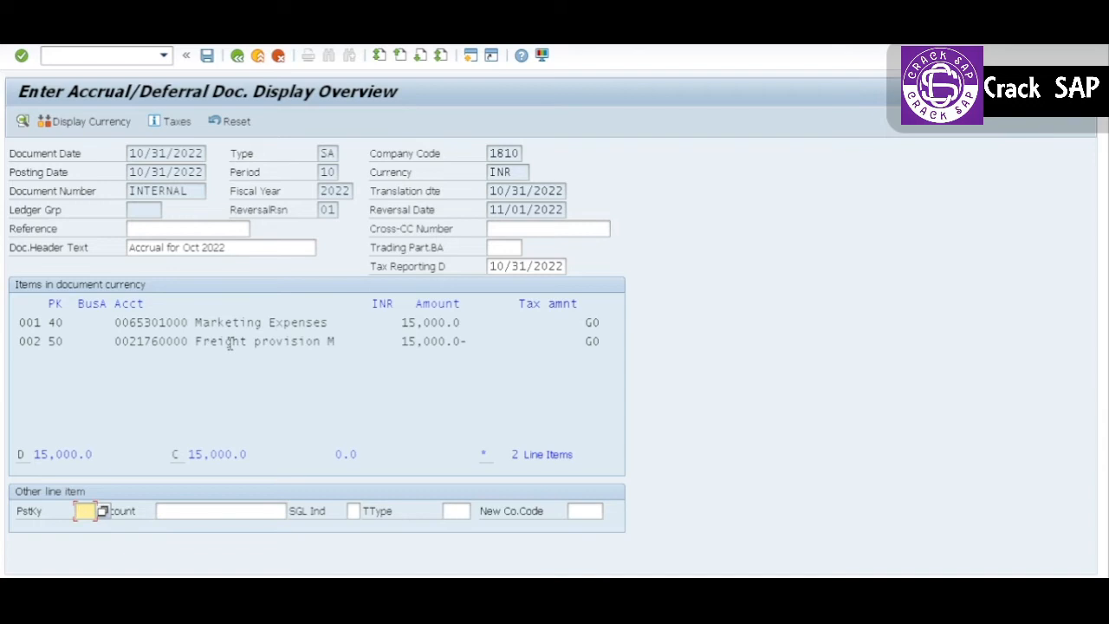
pyautogui.doubleClick(206, 322)
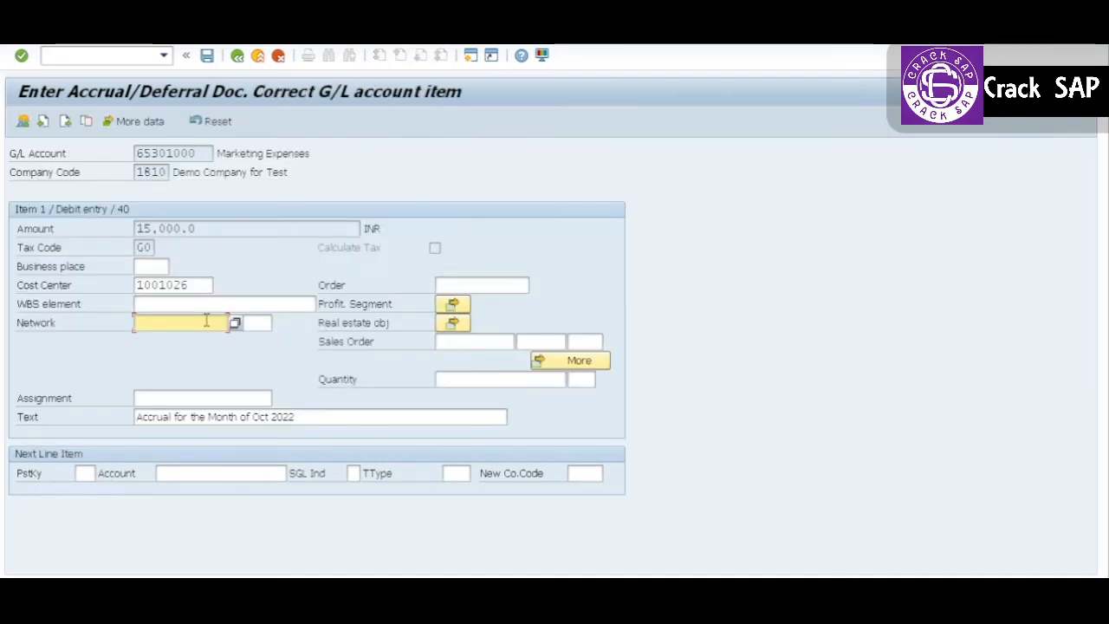
pyautogui.click(207, 56)
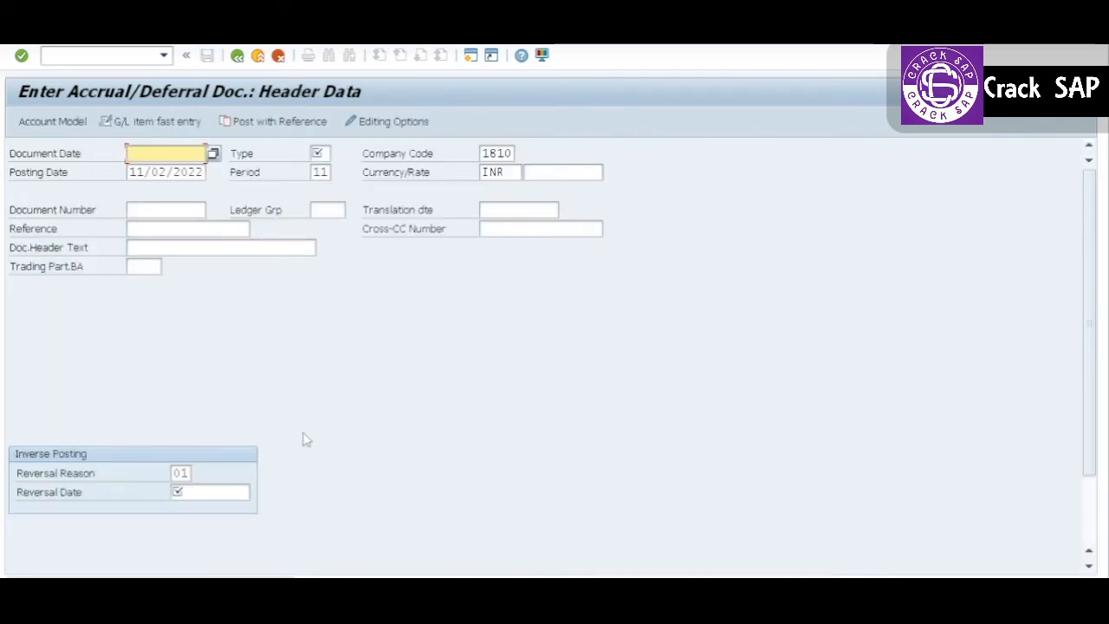
# - Leave the accrual entry with /n and open the G/L Account Line Item Display transaction
pyautogui.click(99, 55)
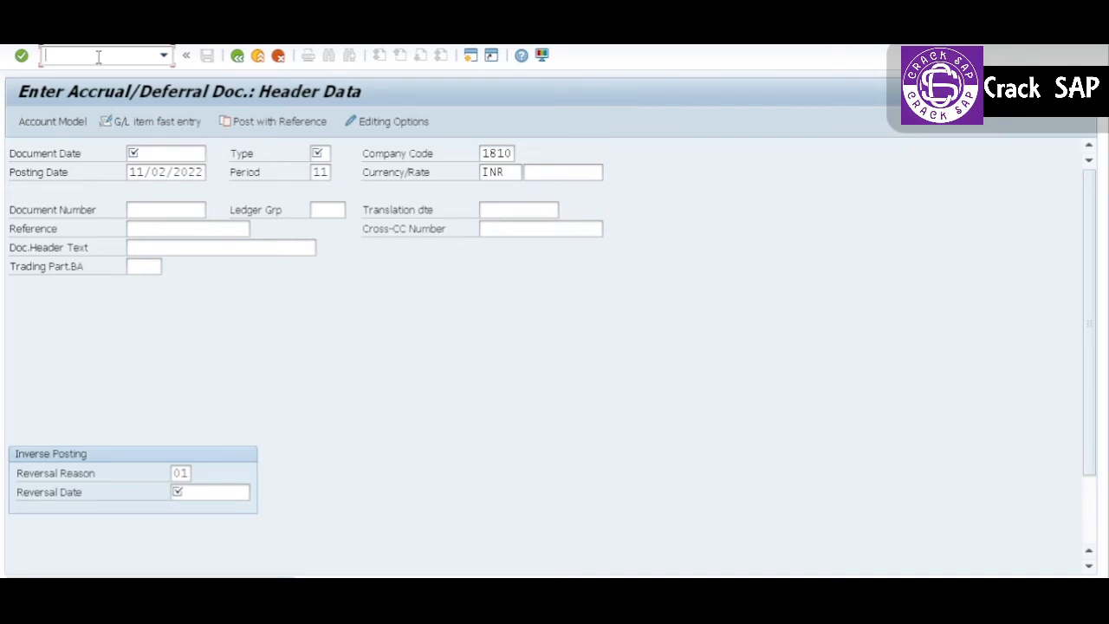
pyautogui.write('/n')
pyautogui.press('Return')
pyautogui.write('fb')
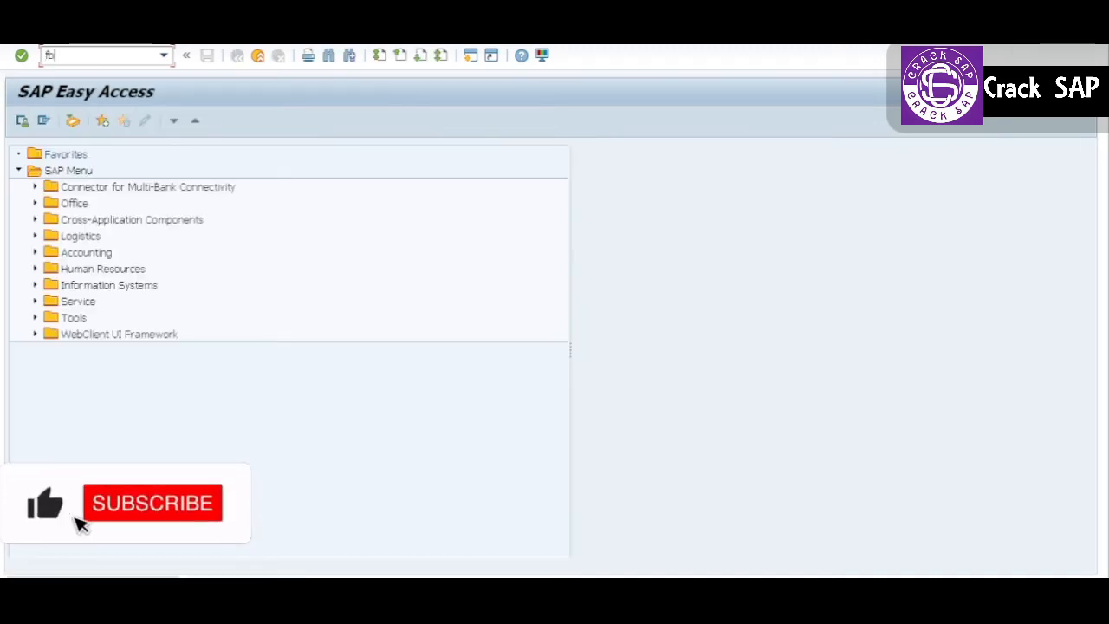
pyautogui.write('50')
pyautogui.press('Return')
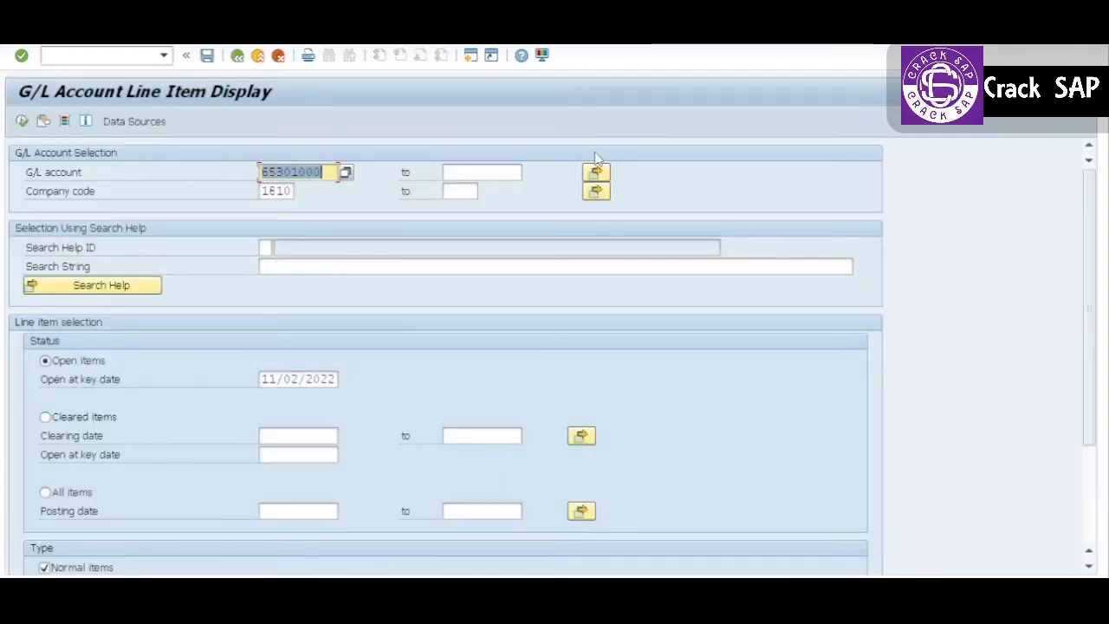
# - Add G/L account 21760000 as a second single value to the account selection alongside 65301000
pyautogui.click(595, 172)
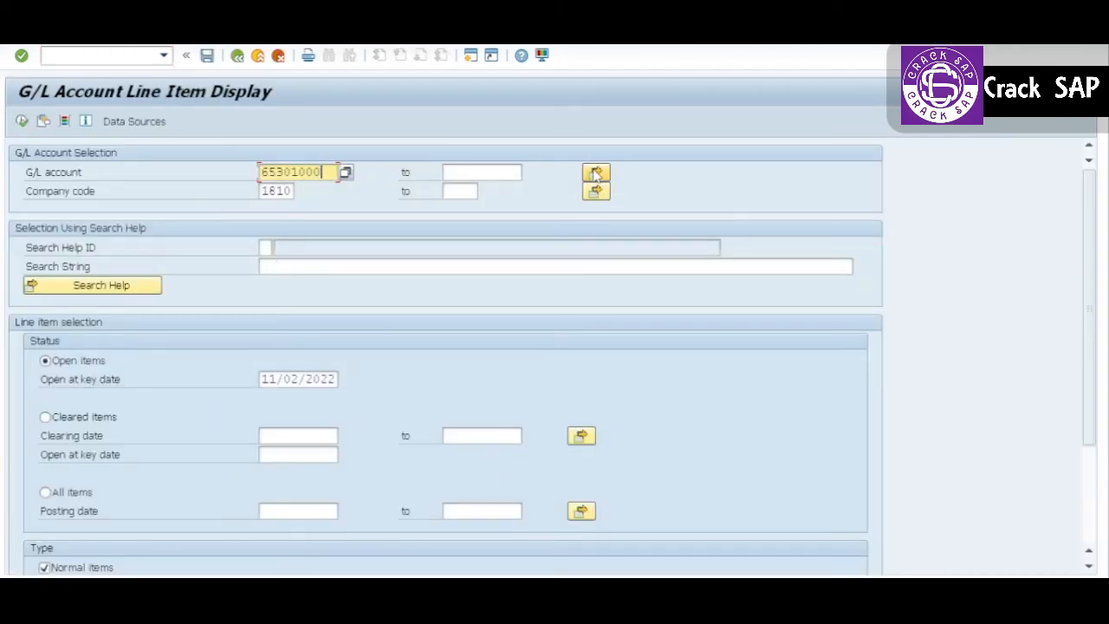
pyautogui.doubleClick(123, 262)
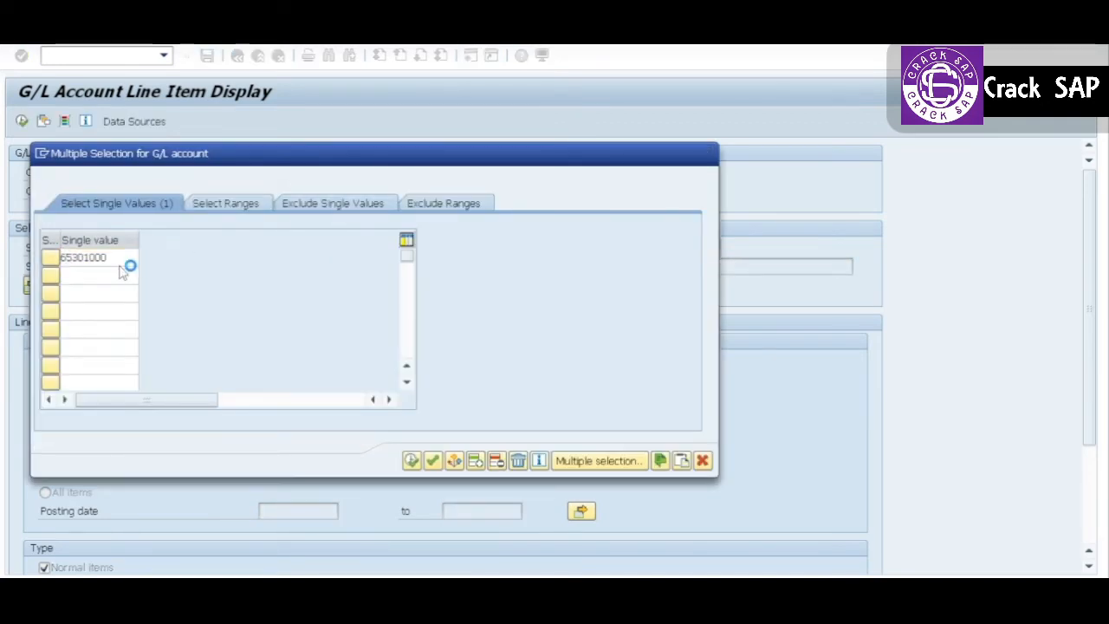
pyautogui.click(416, 174)
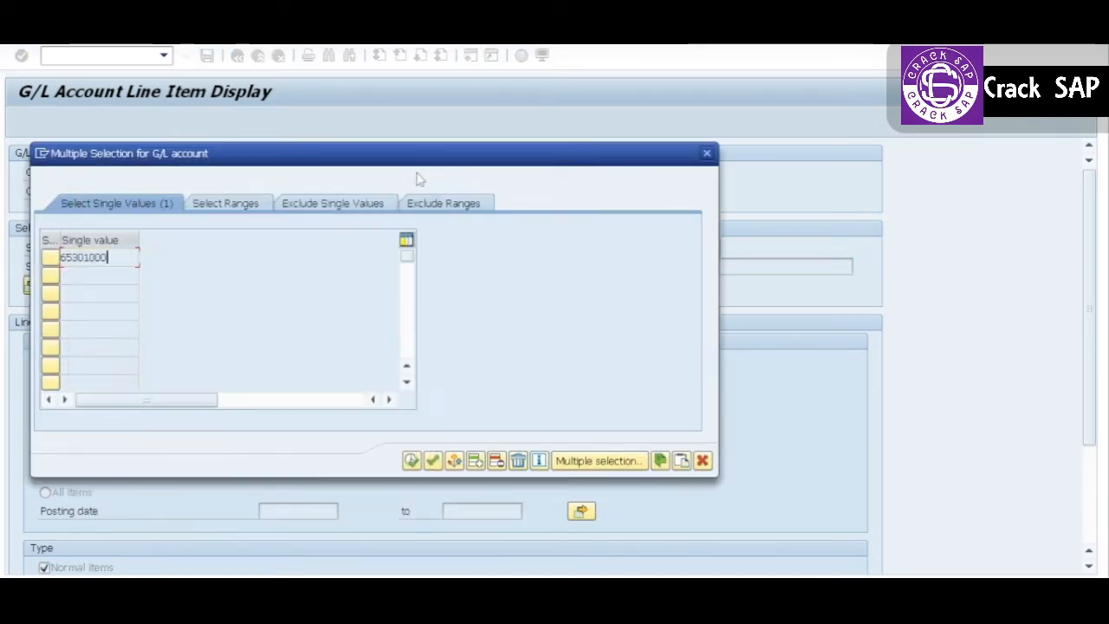
pyautogui.click(111, 274)
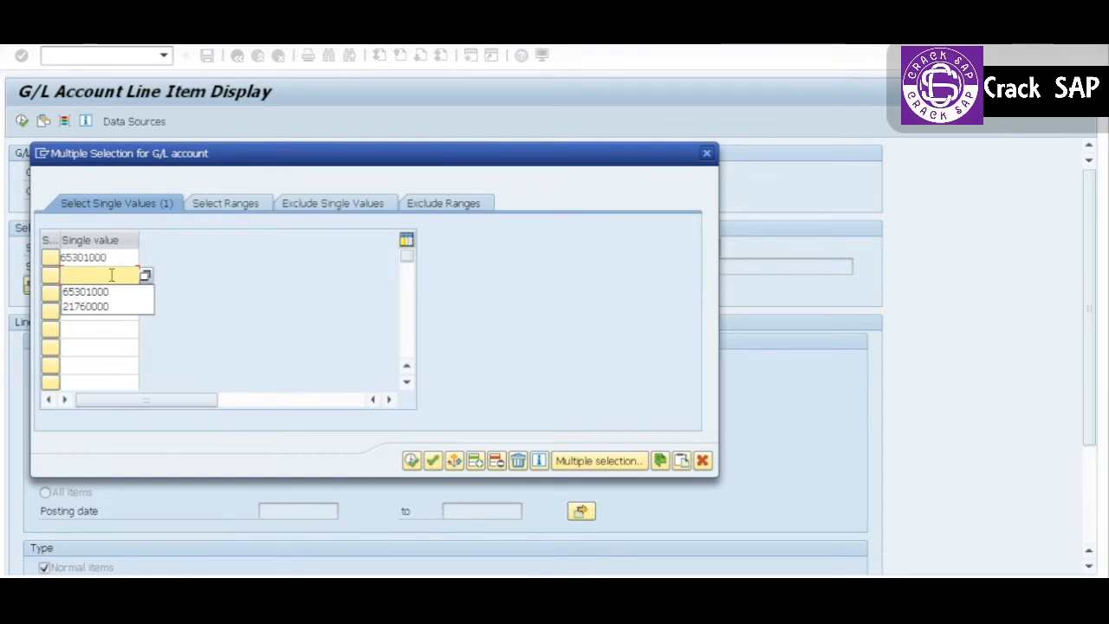
pyautogui.press('Down')
pyautogui.press('Down')
pyautogui.press('Return')
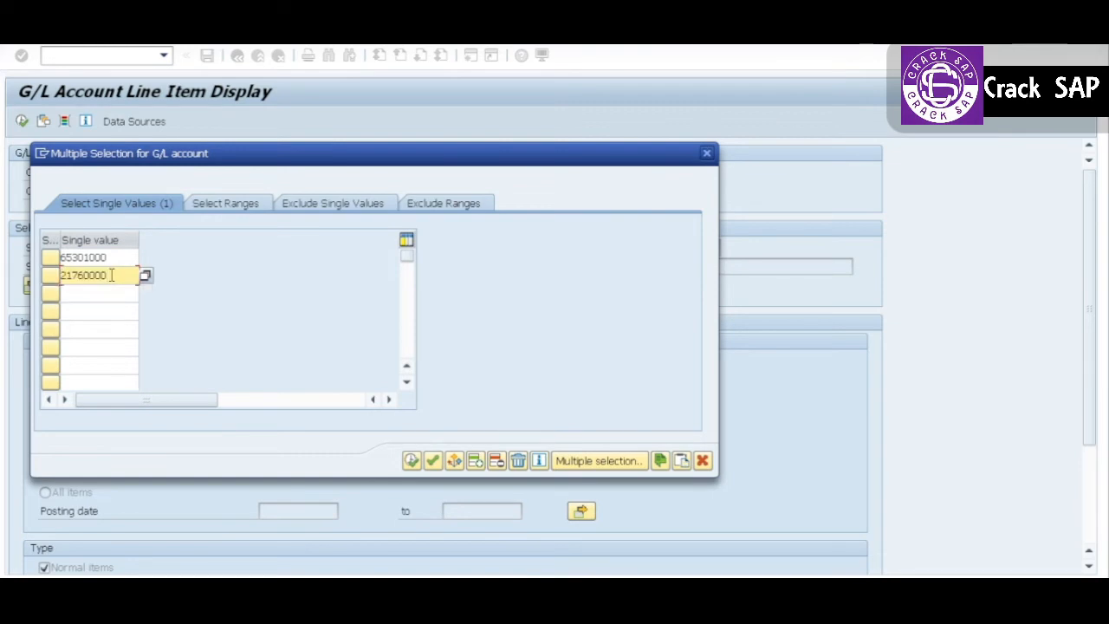
pyautogui.click(411, 460)
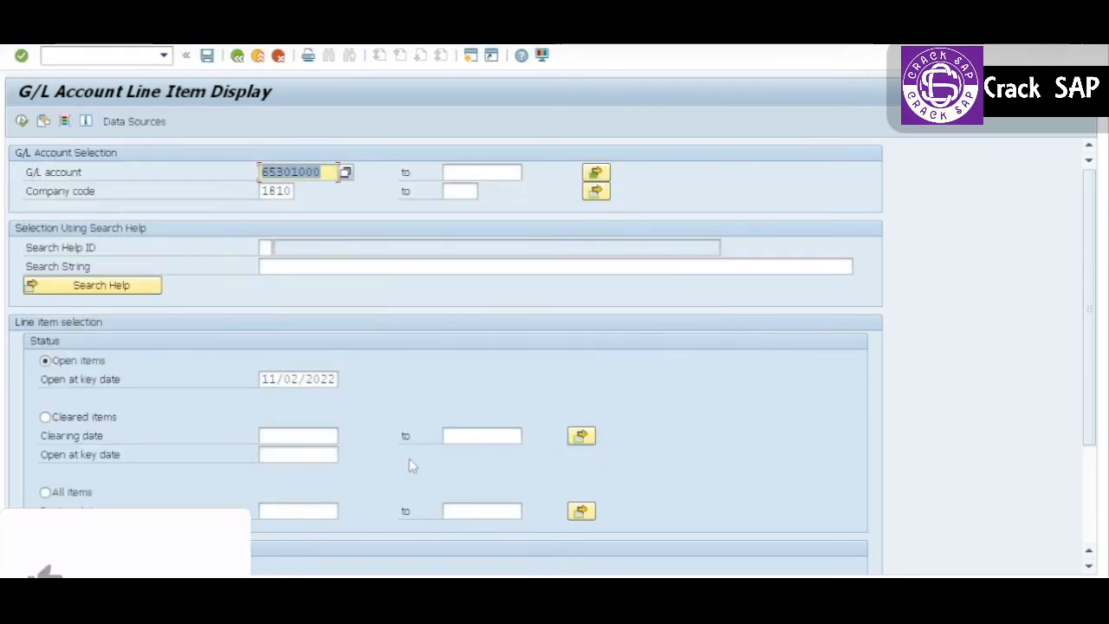
# - Select all items with posting date 10/31/2022 and run the line item display
pyautogui.click(45, 492)
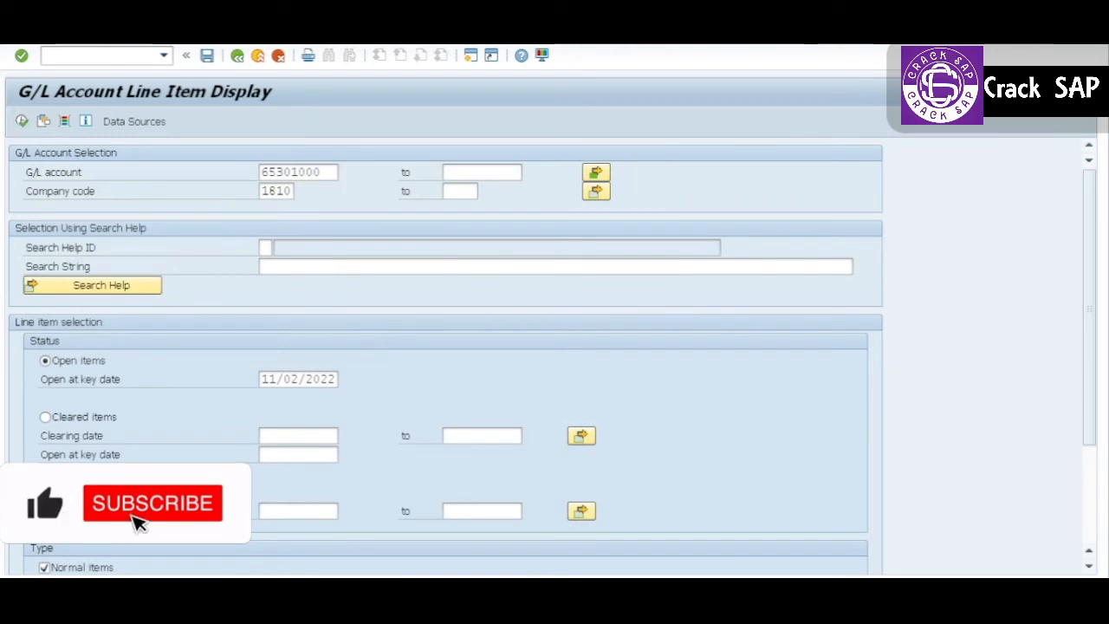
pyautogui.click(278, 511)
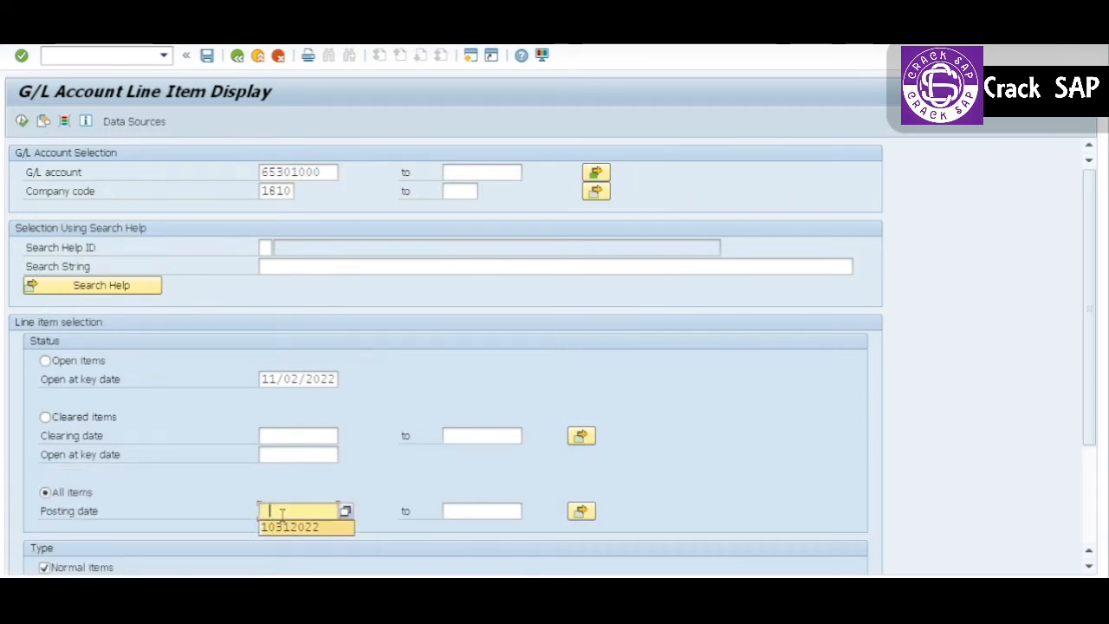
pyautogui.press('Down')
pyautogui.press('Return')
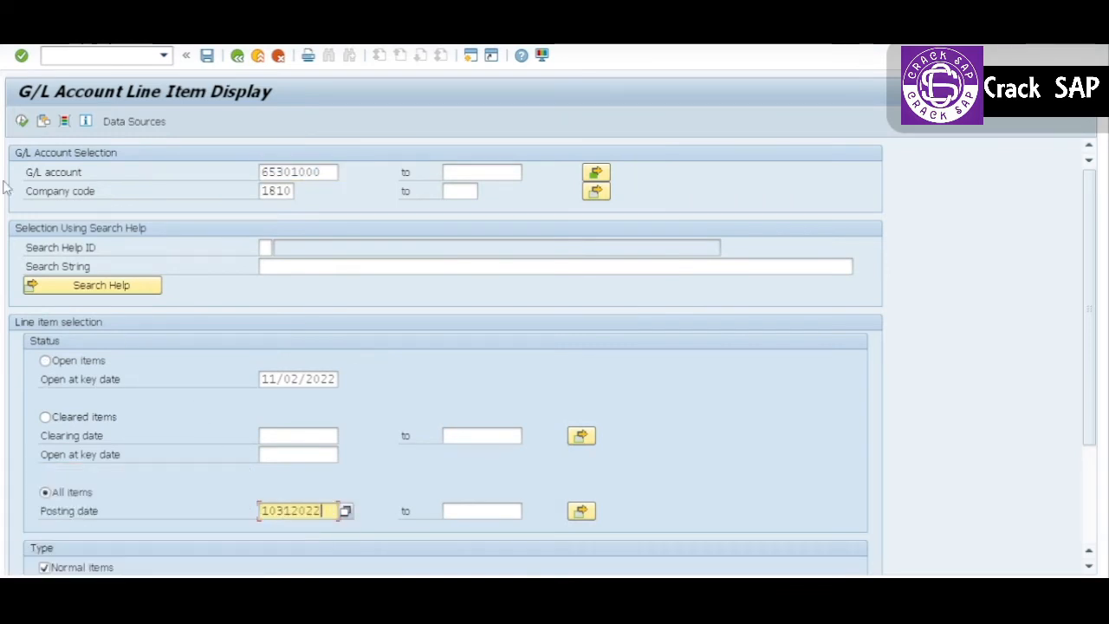
pyautogui.click(22, 122)
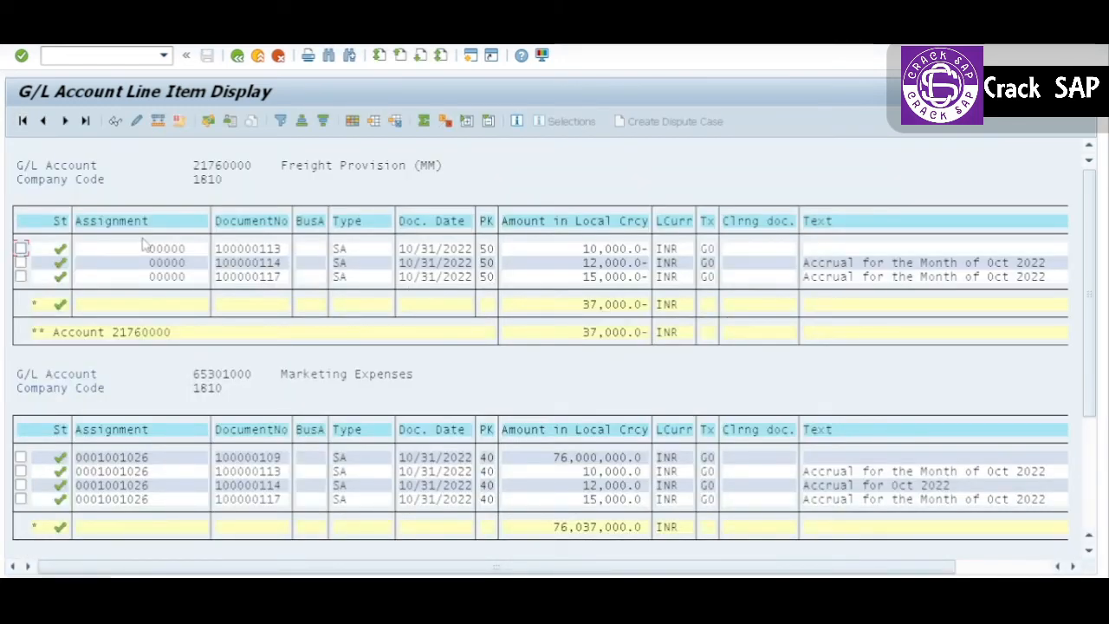
# - Inspect the 15,000 INR credit item of account 21760000 and mark its counterpart item under Marketing Expenses
pyautogui.doubleClick(24, 277)
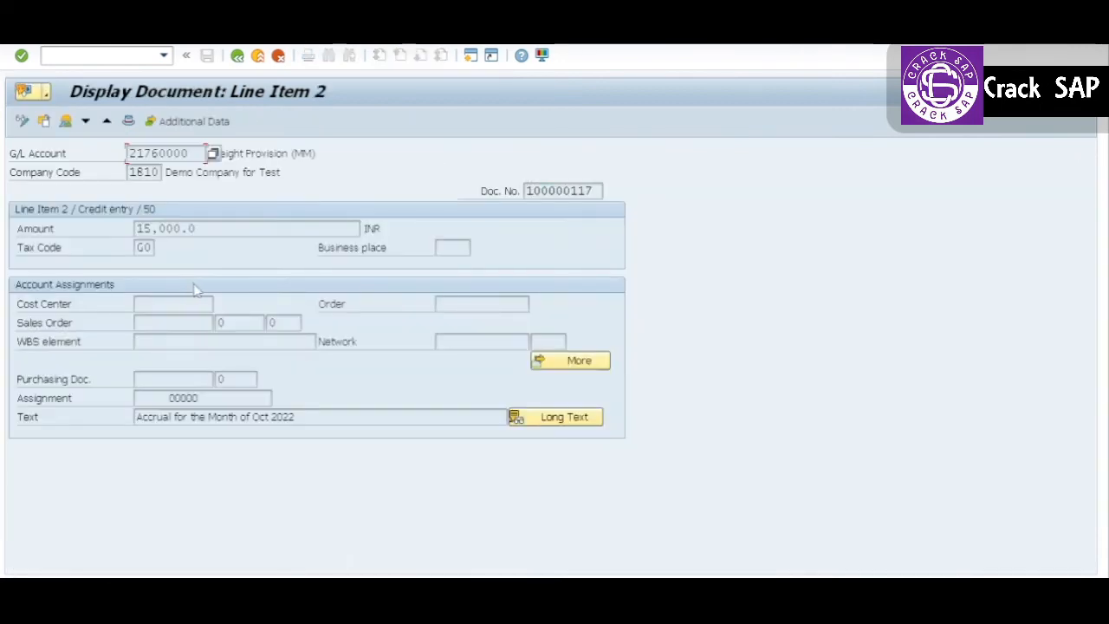
pyautogui.click(236, 56)
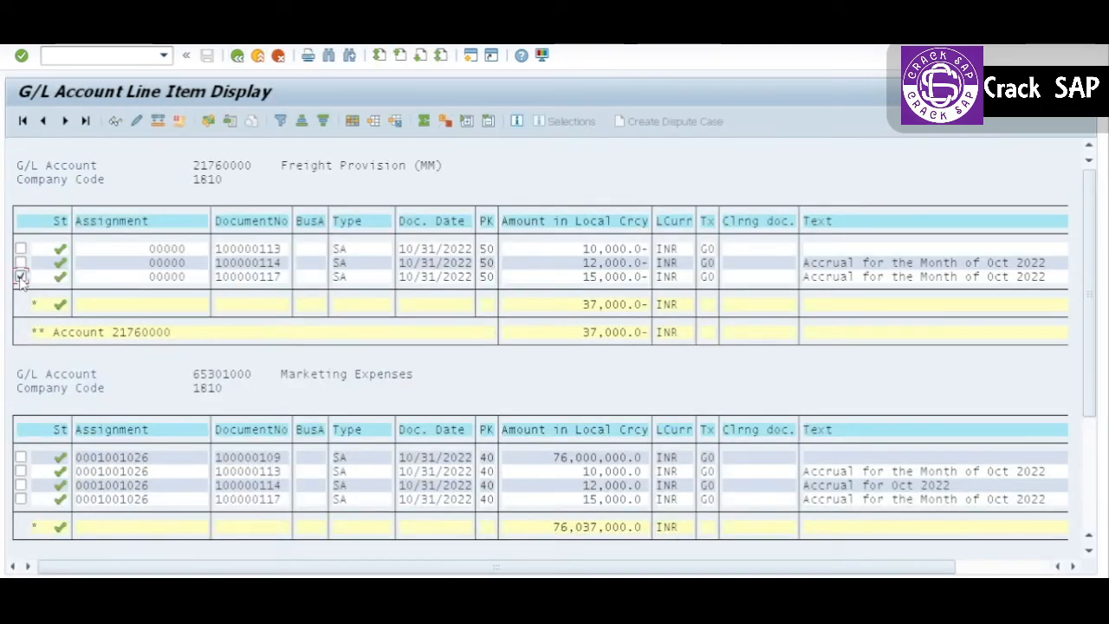
pyautogui.click(20, 499)
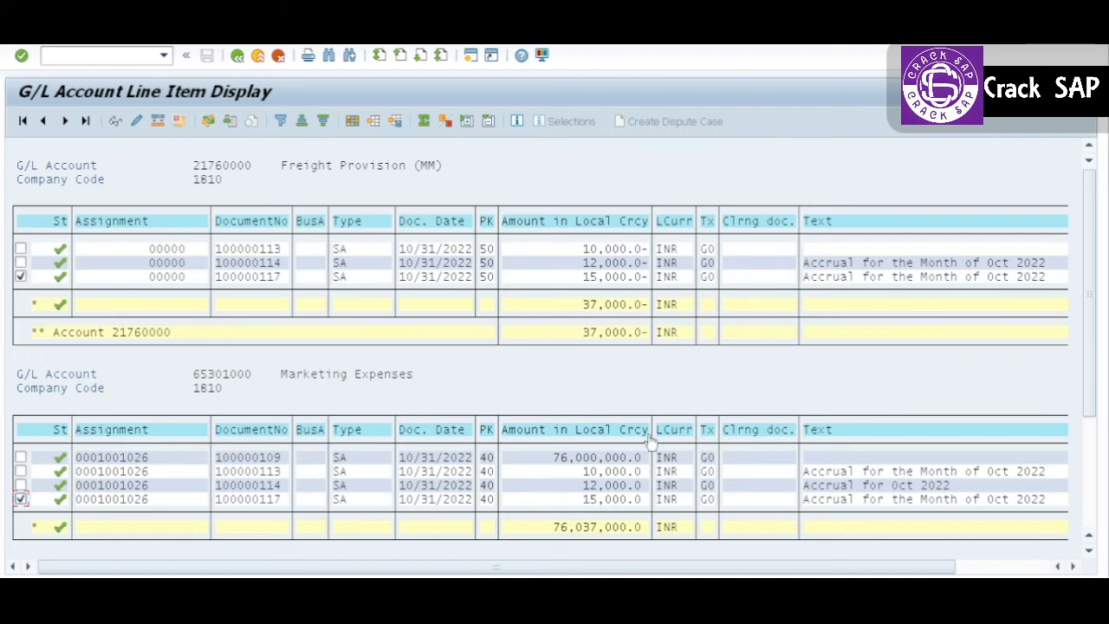
# - Leave the line item display and open the Reverse Accrual/Deferral Documents transaction with F.81
pyautogui.click(238, 57)
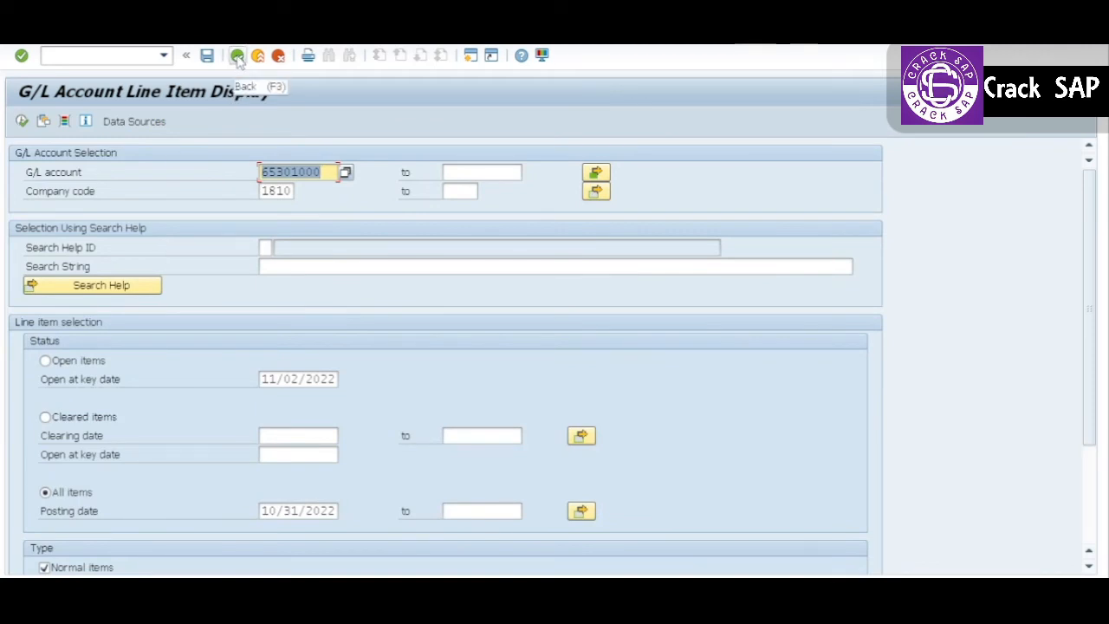
pyautogui.click(237, 57)
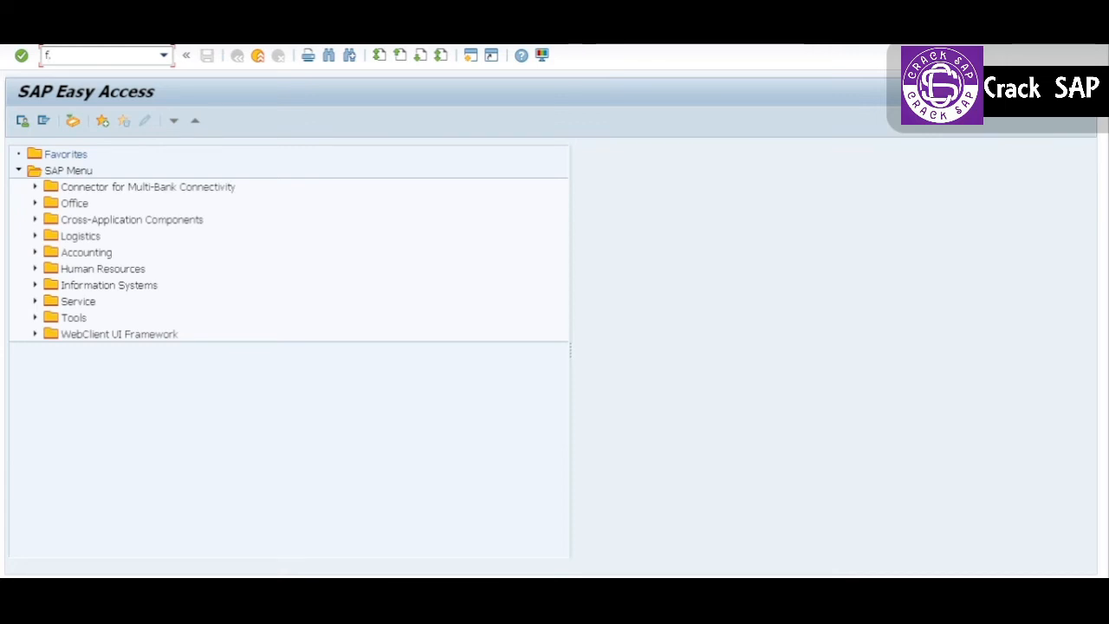
pyautogui.write('81')
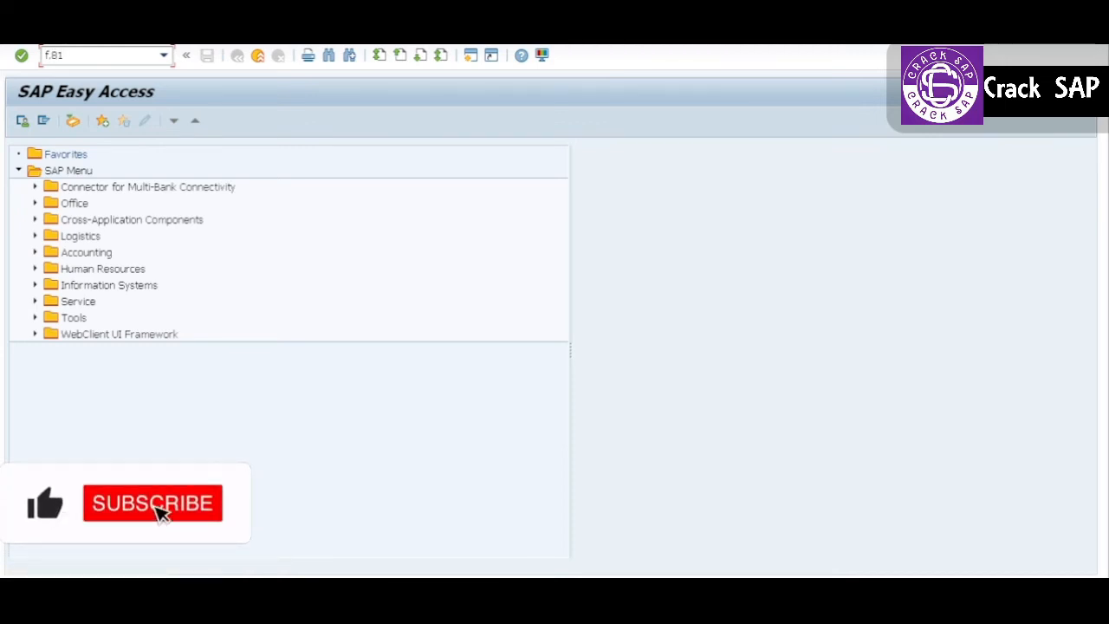
pyautogui.press('Return')
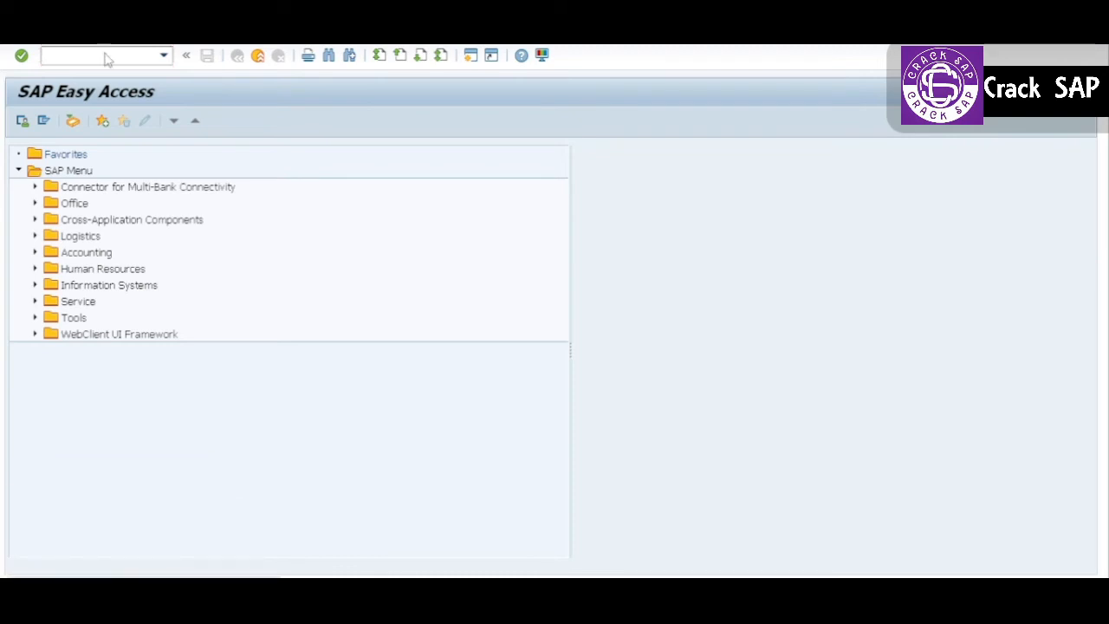
pyautogui.press('space')
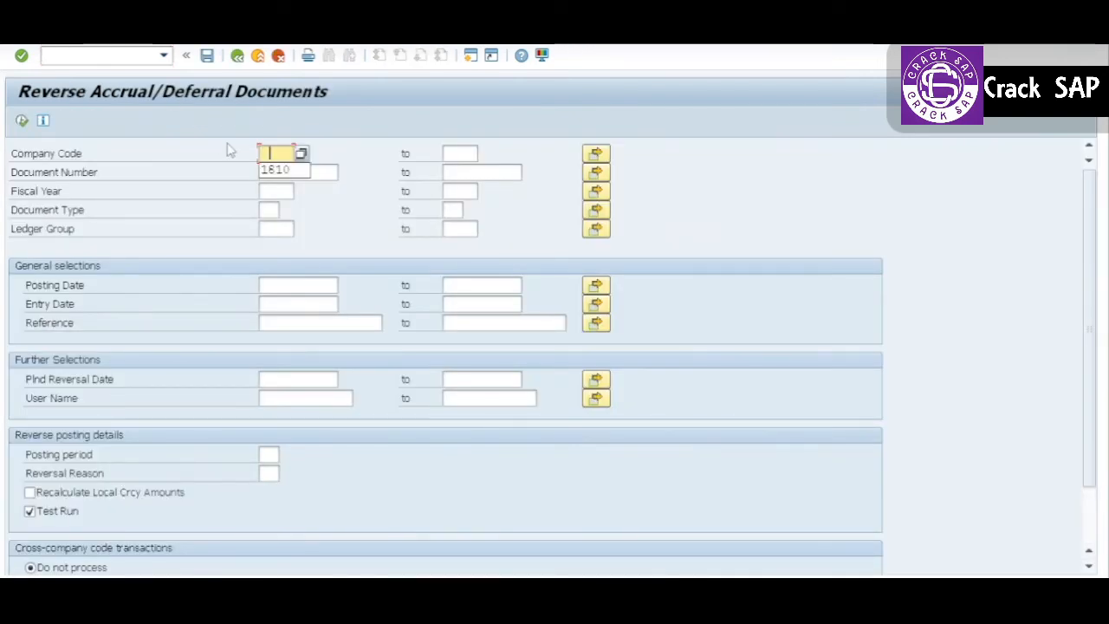
# - Restrict the reversal selection to company code 1810 and fiscal year 2022
pyautogui.press('Down')
pyautogui.press('Tab')
pyautogui.press('Down')
pyautogui.hotkey('shift', 'Tab')
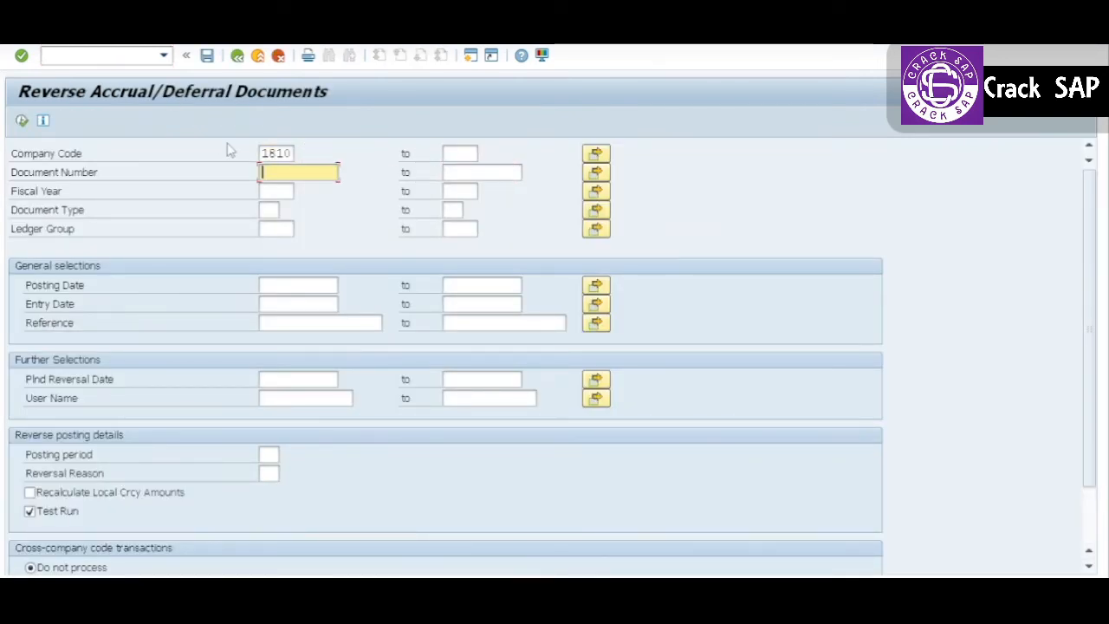
pyautogui.press('Down')
pyautogui.press('space')
pyautogui.press('Down')
pyautogui.press('Tab')
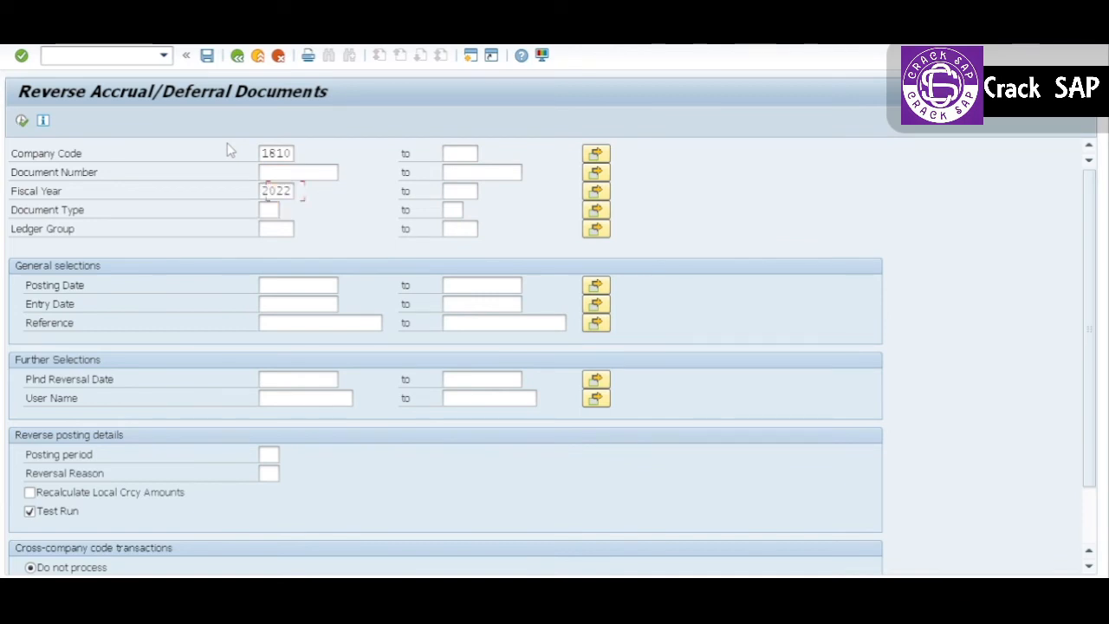
# - Set the planned reversal date to 11/01/2022, leaving the other selection fields empty
pyautogui.press('Down')
pyautogui.hotkey('shift', 'Tab')
pyautogui.press('Down')
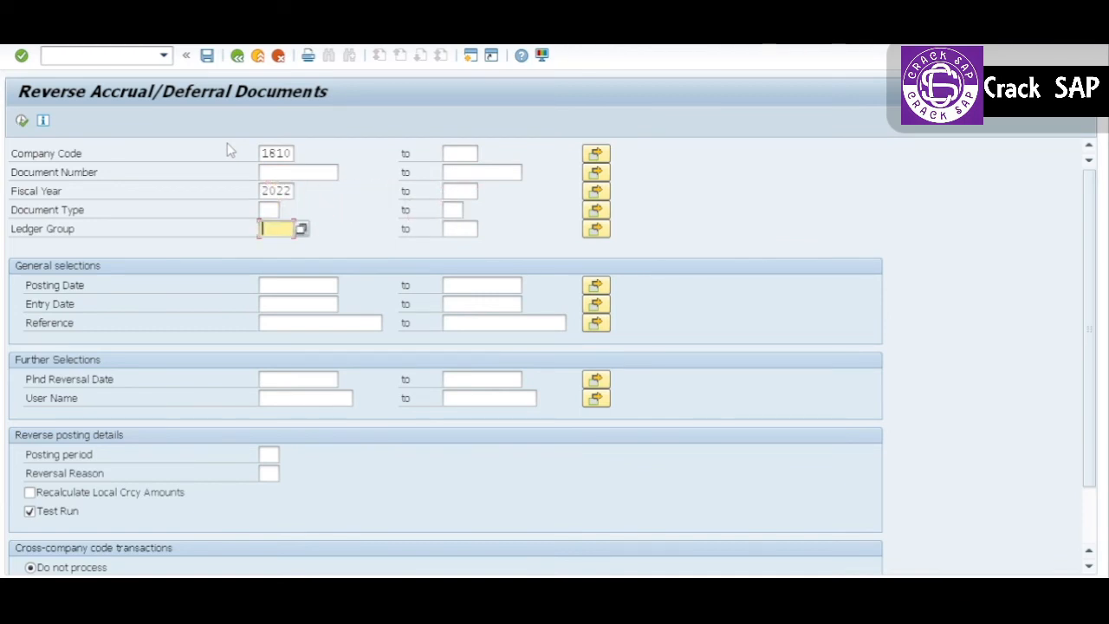
pyautogui.press('Up')
pyautogui.press('Down')
pyautogui.press('Down')
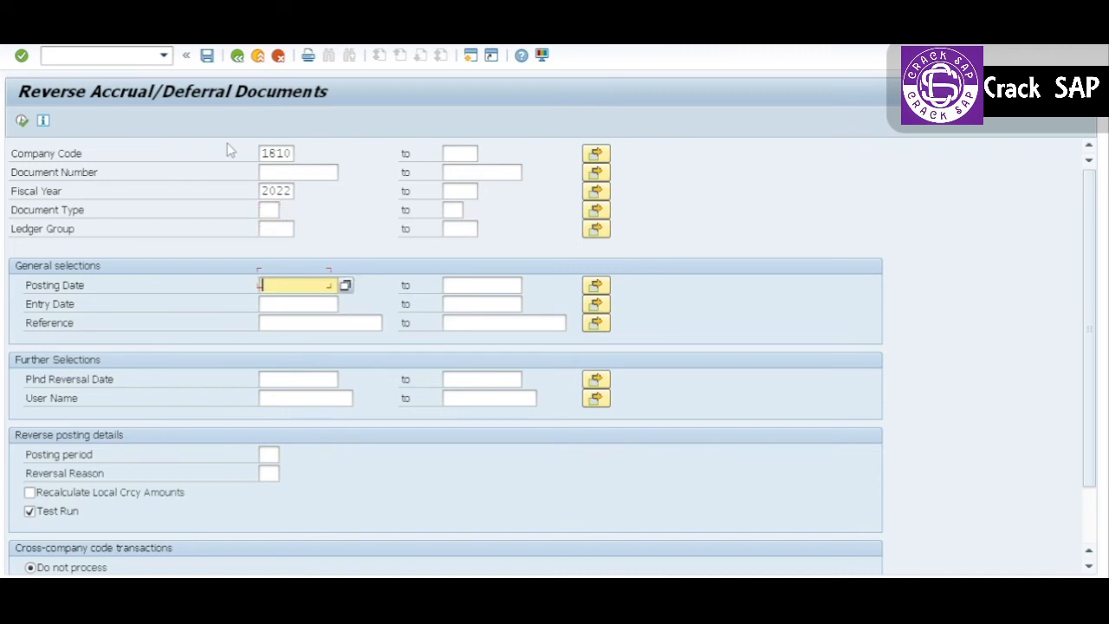
pyautogui.press('Down')
pyautogui.press('Down')
pyautogui.press('Down')
pyautogui.press('Down')
pyautogui.press('Down')
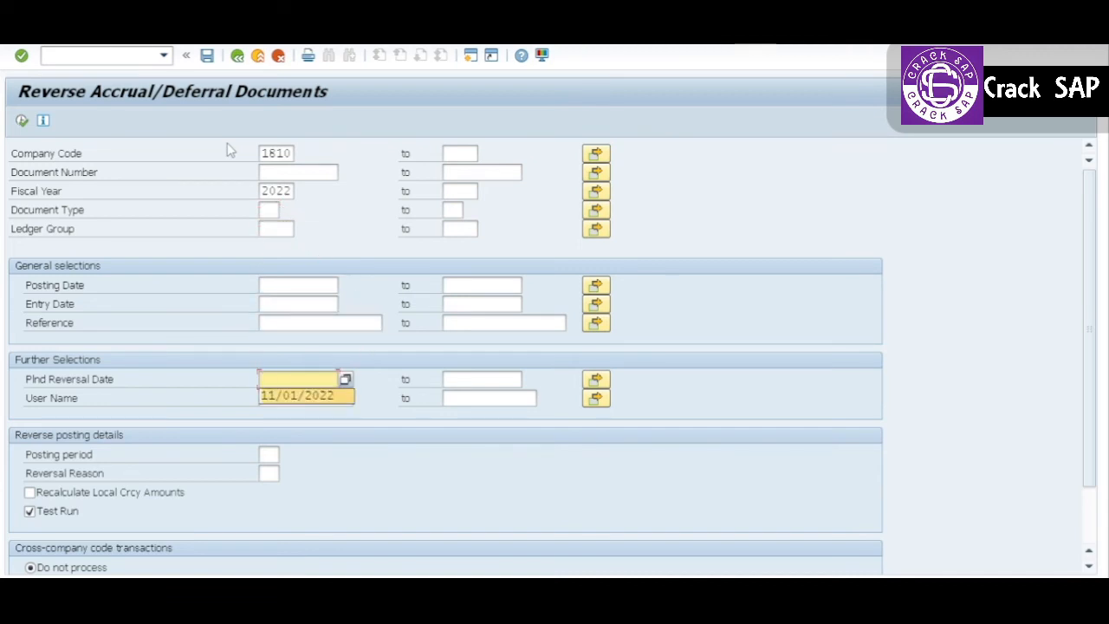
pyautogui.press('Return')
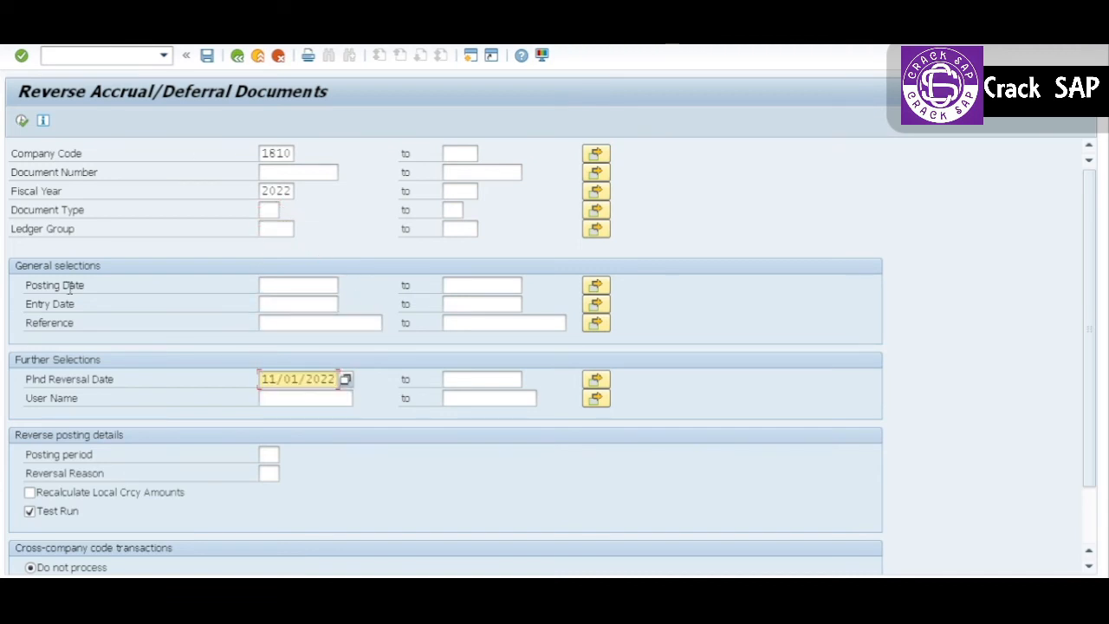
# - Turn off the test run and execute the accrual reversal, running the same selection again after returning from the log
pyautogui.click(53, 514)
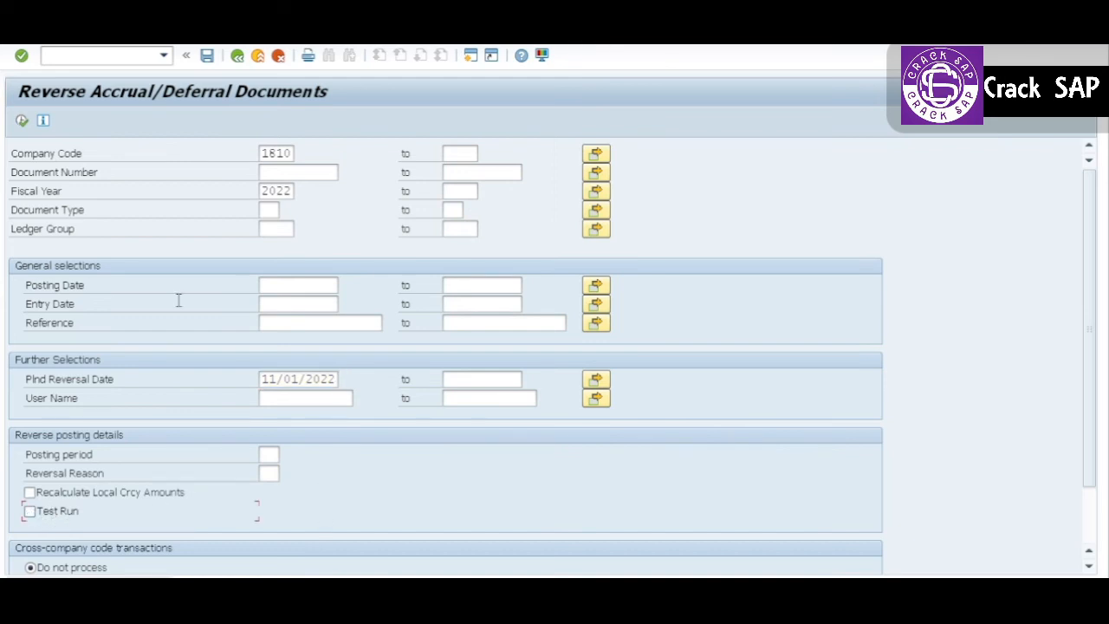
pyautogui.click(22, 122)
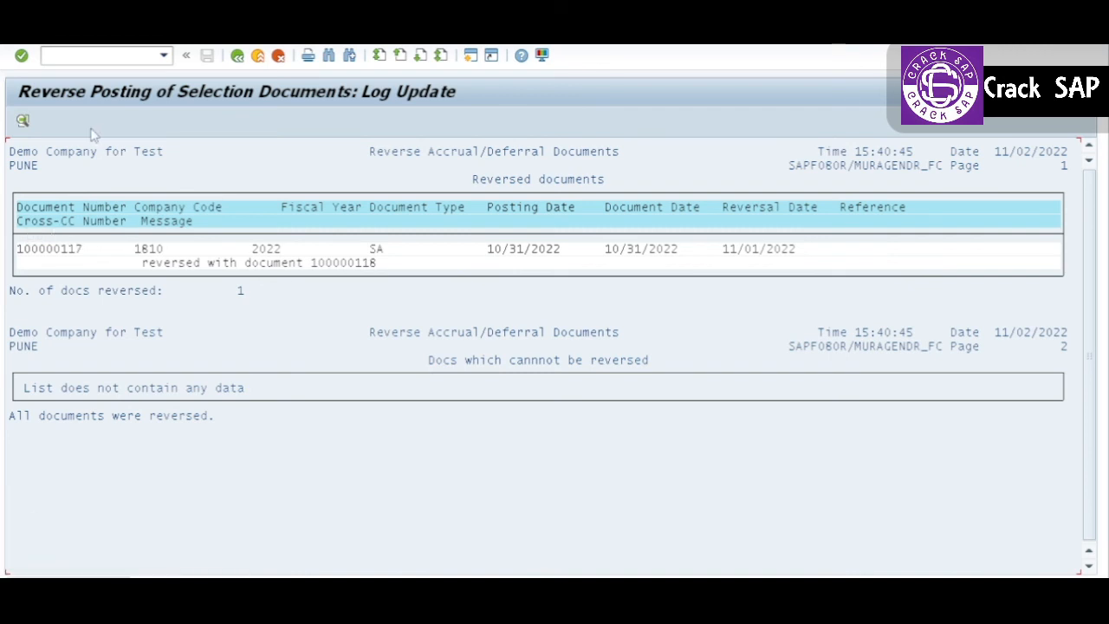
pyautogui.click(237, 57)
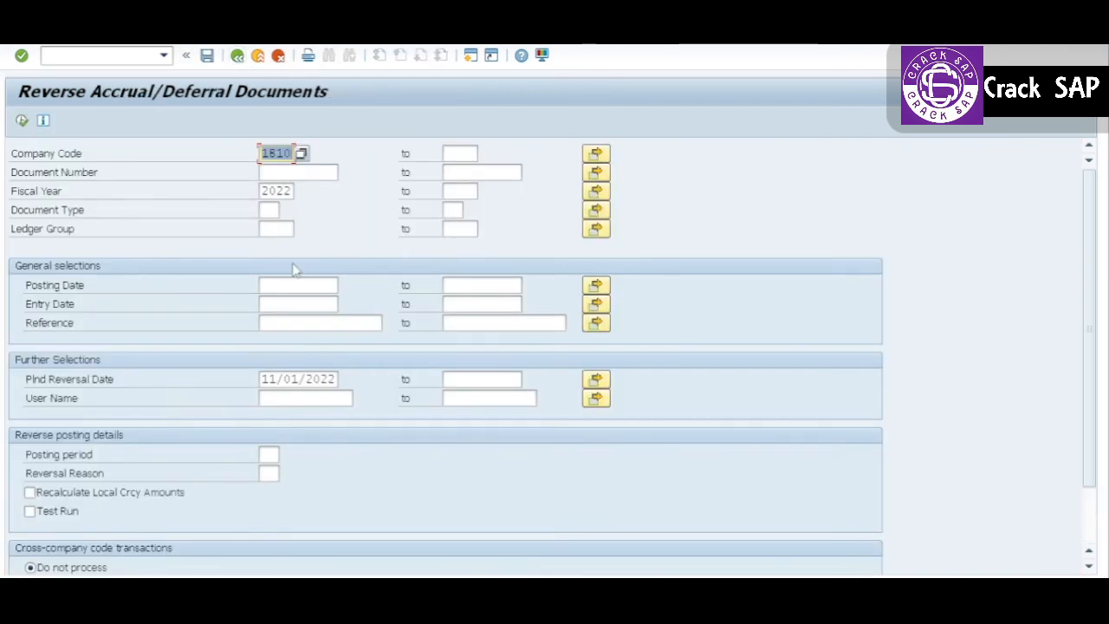
pyautogui.click(21, 121)
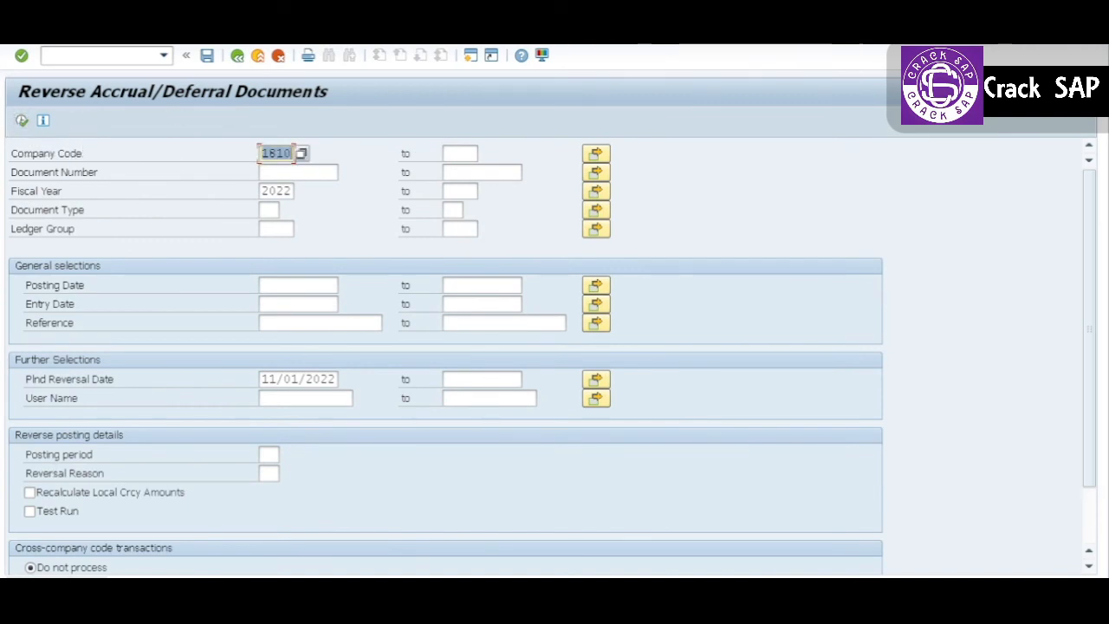